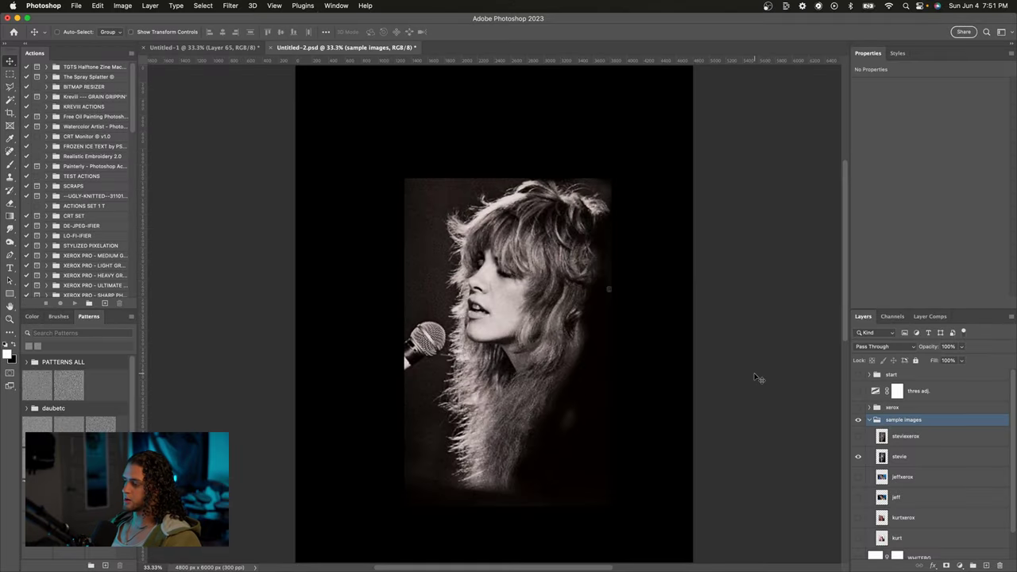
- Compare the woman's and man's portraits, then select the woman's singing portrait layer
{"action": "left_click", "coordinate": [859, 456]}
{"action": "left_click", "coordinate": [858, 496]}
{"action": "left_click", "coordinate": [858, 497]}
{"action": "left_click", "coordinate": [858, 457]}
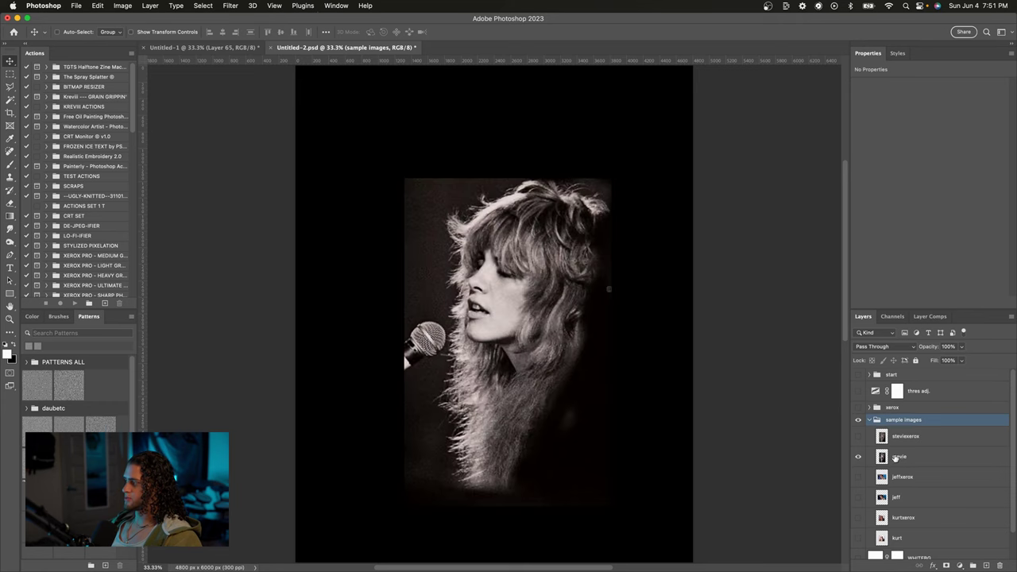
{"action": "left_click", "coordinate": [899, 457]}
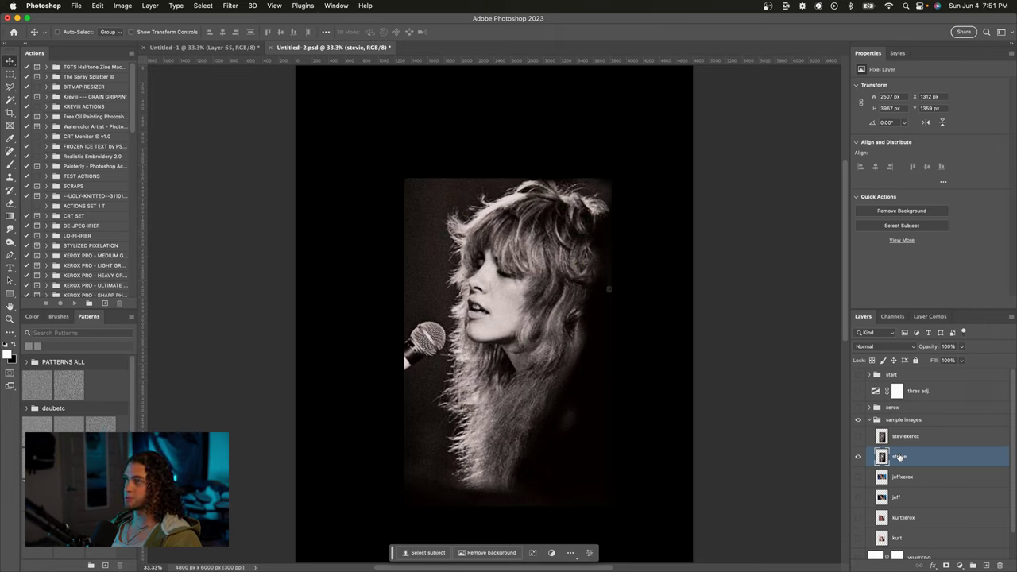
{"action": "left_click", "coordinate": [123, 6]}
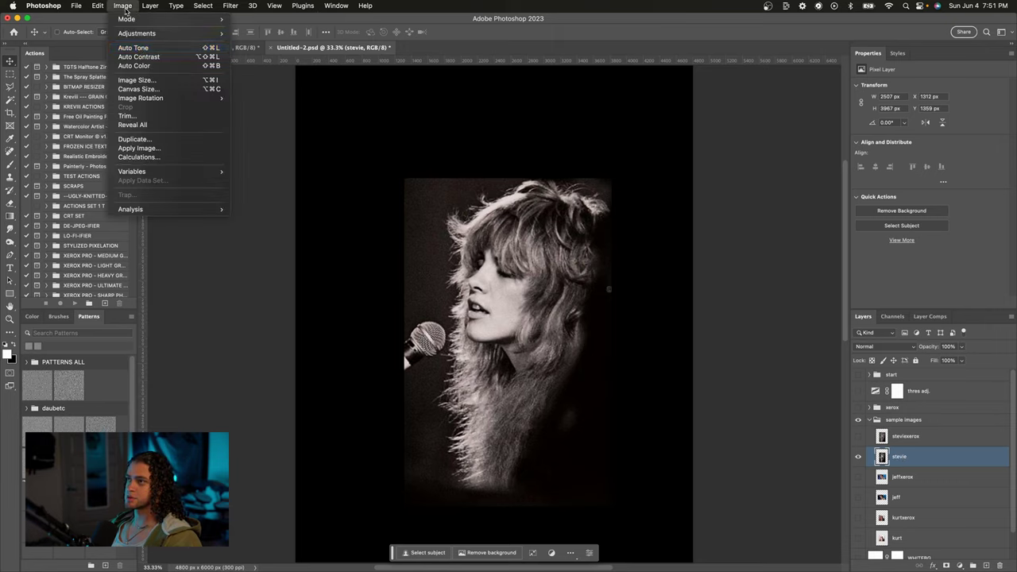
{"action": "left_click", "coordinate": [143, 80]}
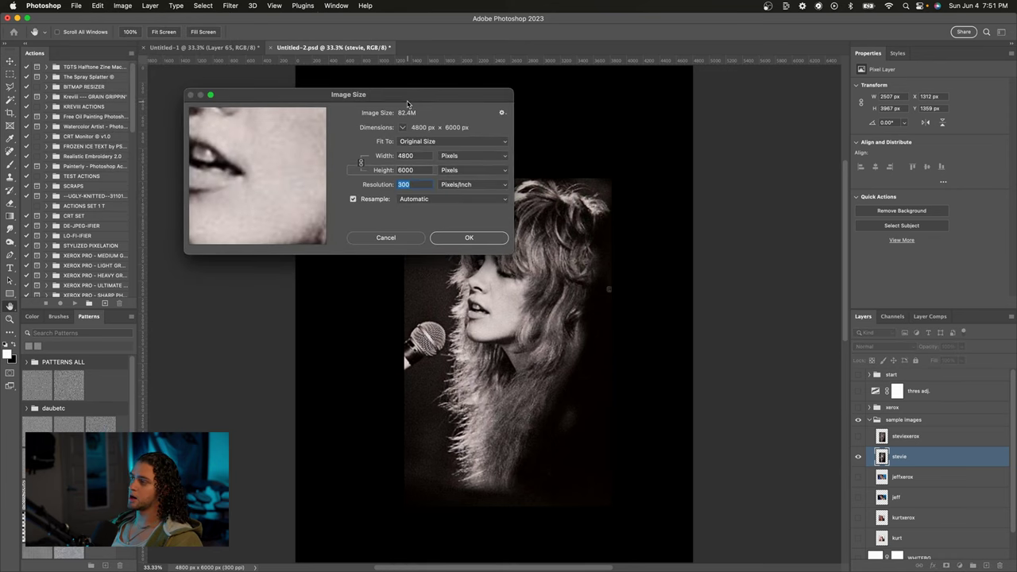
{"action": "left_click_drag", "start_coordinate": [403, 100], "coordinate": [519, 164]}
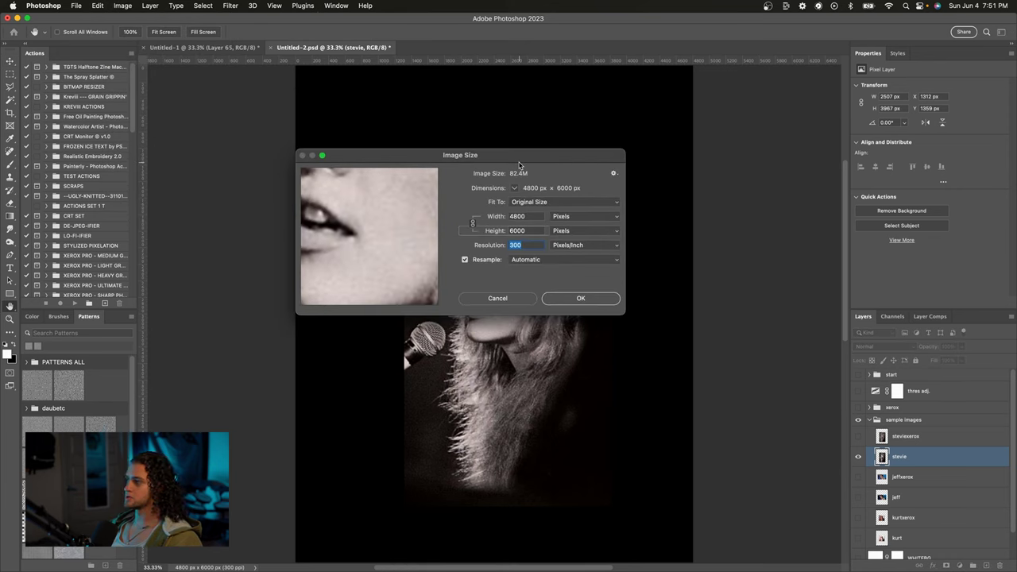
{"action": "left_click", "coordinate": [583, 217]}
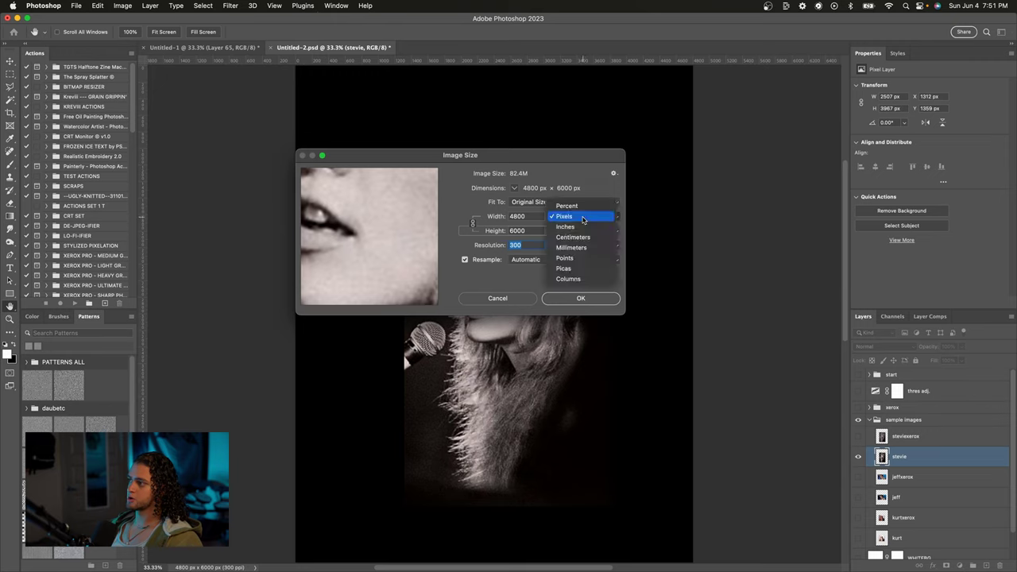
{"action": "left_click", "coordinate": [573, 227]}
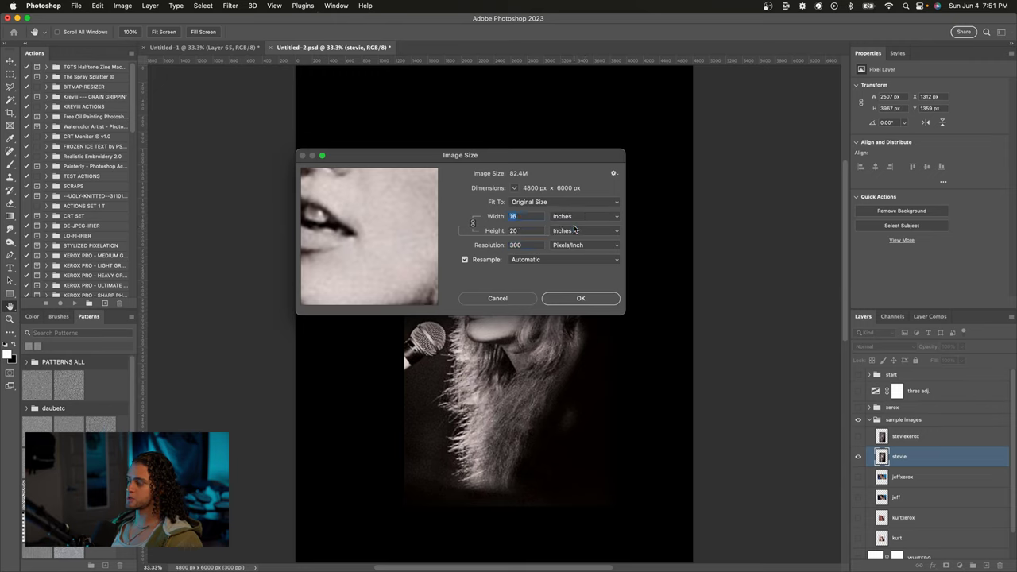
{"action": "left_click_drag", "start_coordinate": [497, 157], "coordinate": [514, 100]}
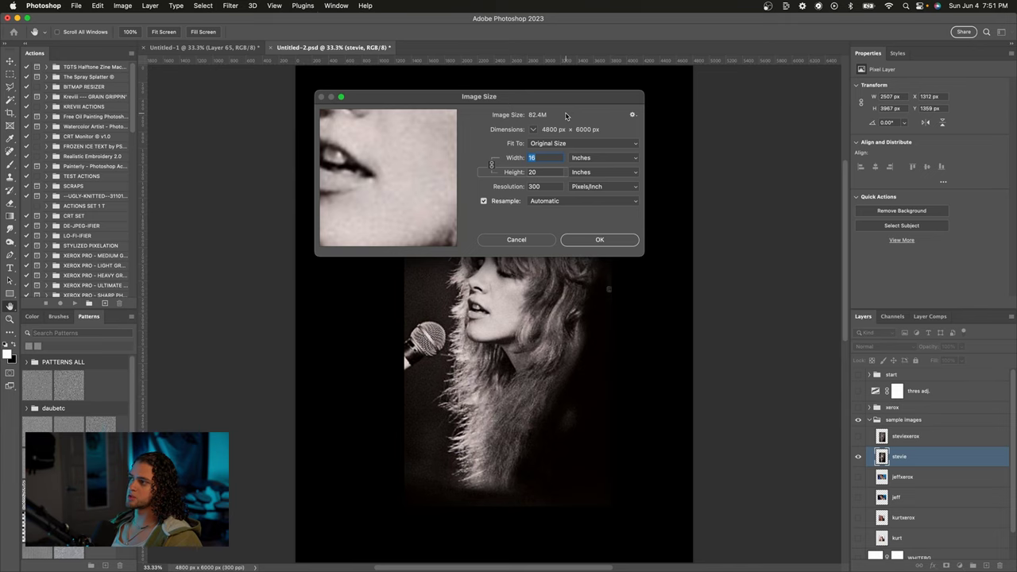
{"action": "key", "text": "Return"}
{"action": "key", "text": "v"}
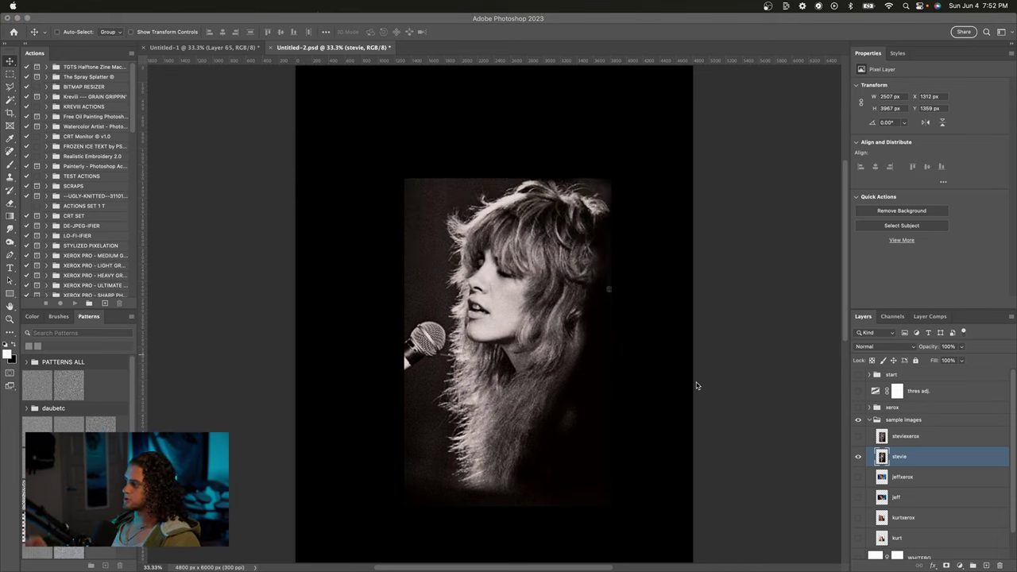
- Turn on the xerox grain layers and show the woman's pre-made xerox copy layer
{"action": "left_click", "coordinate": [858, 418]}
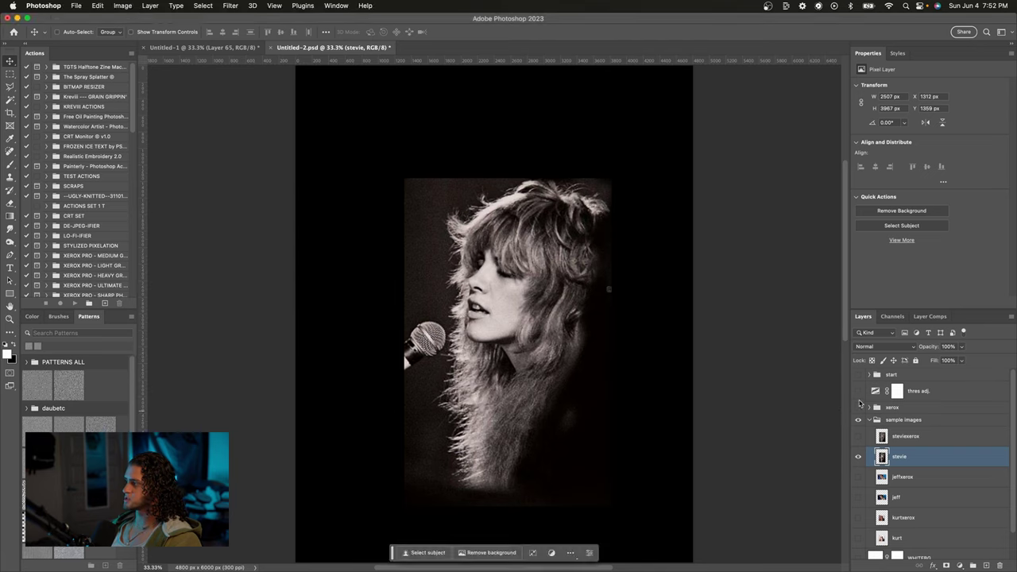
{"action": "left_click", "coordinate": [858, 407]}
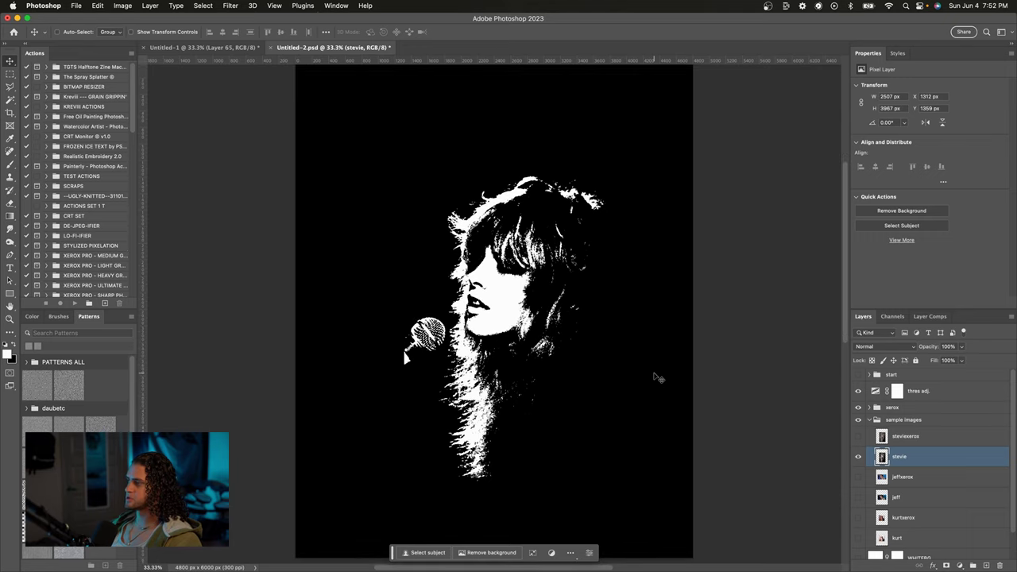
{"action": "left_click", "coordinate": [895, 438]}
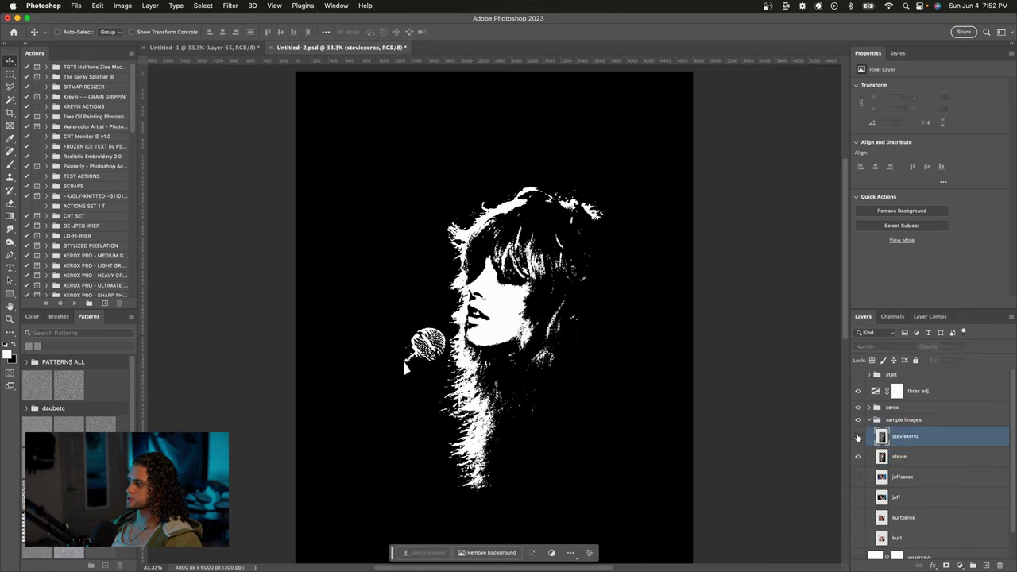
{"action": "left_click", "coordinate": [858, 437]}
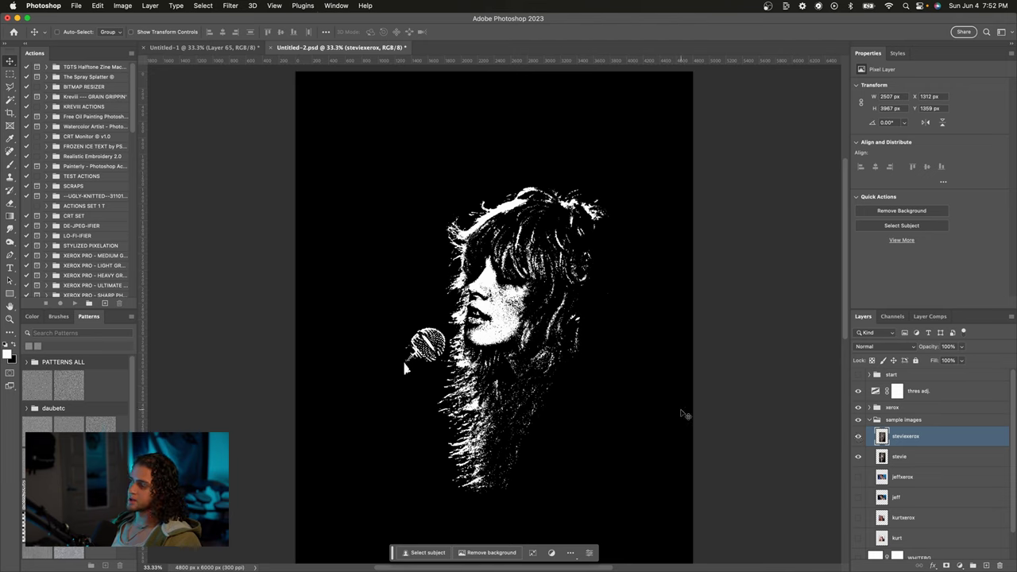
- Nudge the xerox copy left and set up a black brush to fade the hair on its mask
{"action": "mouse_move", "coordinate": [526, 411]}
{"action": "left_mouse_down"}
{"action": "mouse_move", "coordinate": [506, 408]}
{"action": "mouse_move", "coordinate": [579, 381]}
{"action": "mouse_move", "coordinate": [379, 442]}
{"action": "mouse_move", "coordinate": [569, 412]}
{"action": "left_mouse_up"}
{"action": "key", "text": "b"}
{"action": "key", "text": "ctrl+z"}
{"action": "key", "text": "ctrl+z"}
{"action": "key", "text": "x"}
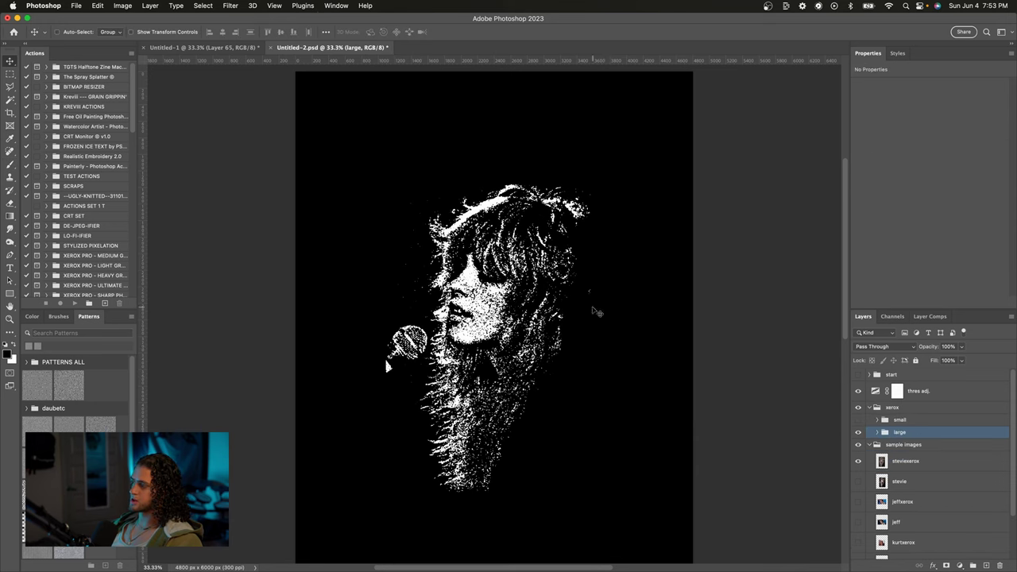
- Swap the large grain layers for the small ones and move the man's xerox copy up about 340 px
{"action": "left_click", "coordinate": [926, 466]}
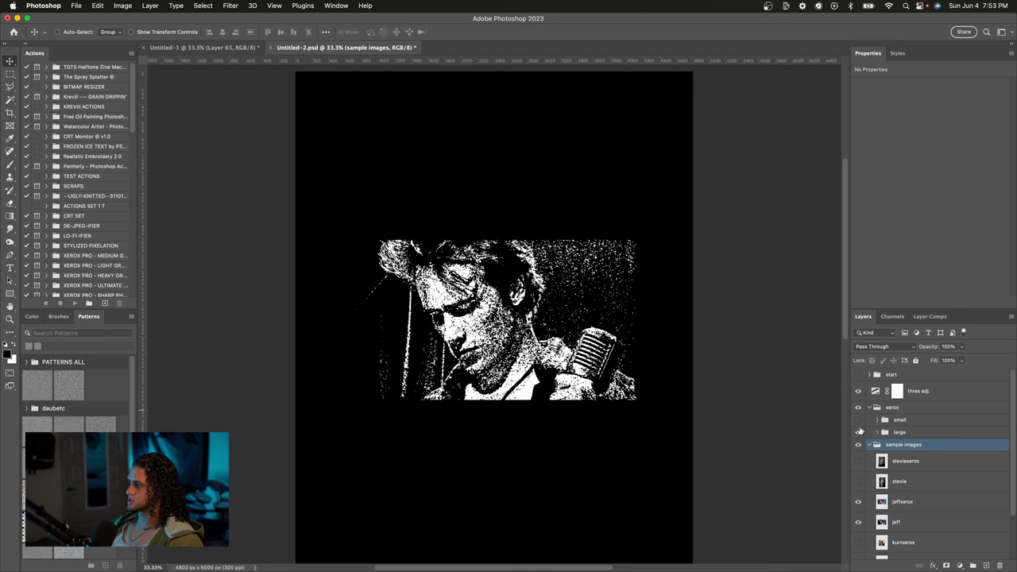
{"action": "left_click", "coordinate": [858, 432]}
{"action": "left_click", "coordinate": [858, 420]}
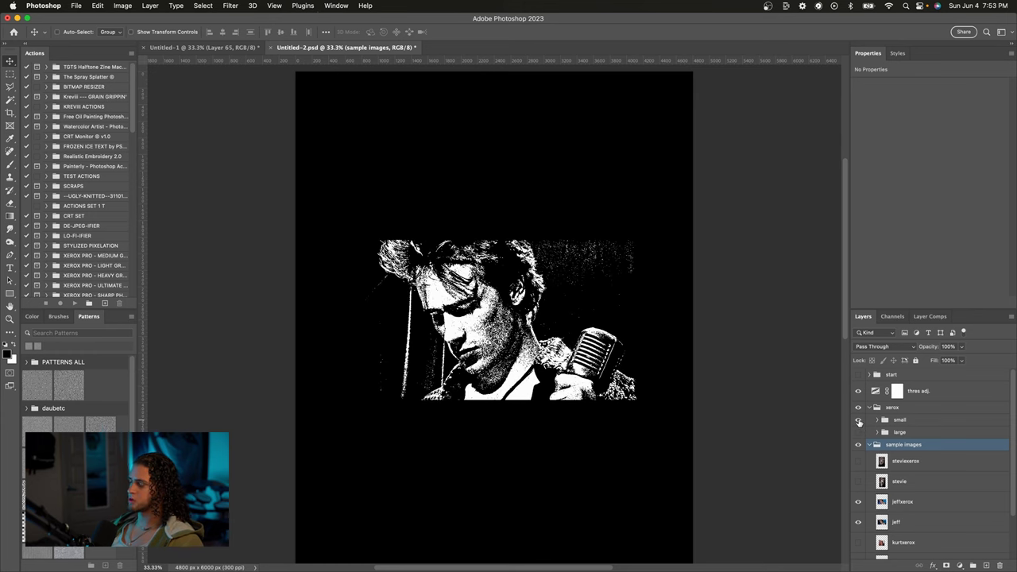
{"action": "left_click", "coordinate": [903, 502]}
{"action": "mouse_move", "coordinate": [623, 476]}
{"action": "left_mouse_down"}
{"action": "mouse_move", "coordinate": [622, 449]}
{"action": "mouse_move", "coordinate": [623, 478]}
{"action": "left_mouse_up"}
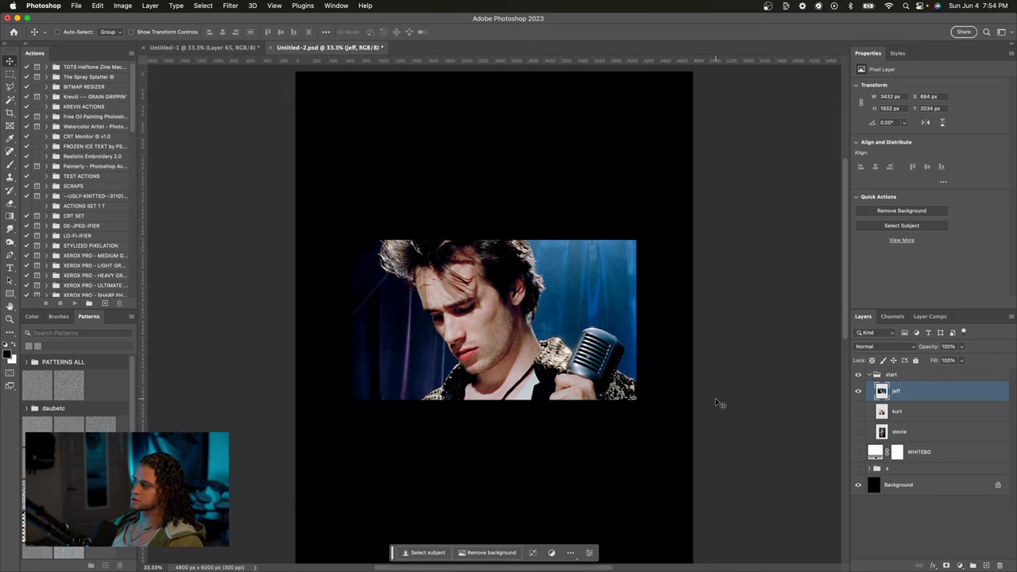
- Add a Threshold adjustment at level 128 above the man's colour photo, then zoom to inspect it
{"action": "left_click", "coordinate": [959, 565]}
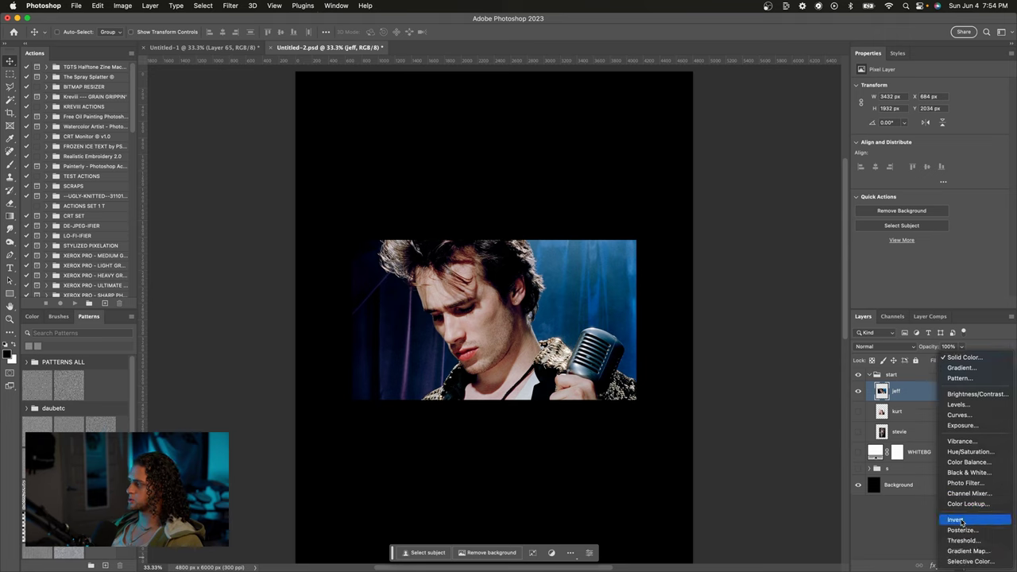
{"action": "left_click", "coordinate": [963, 541]}
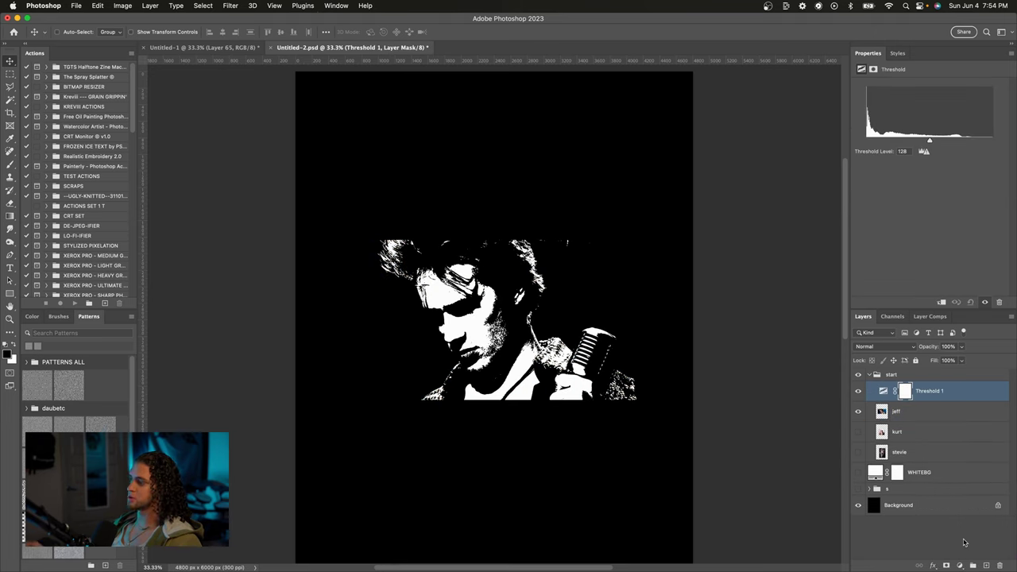
{"action": "left_click", "coordinate": [897, 419]}
{"action": "key", "text": "super+1"}
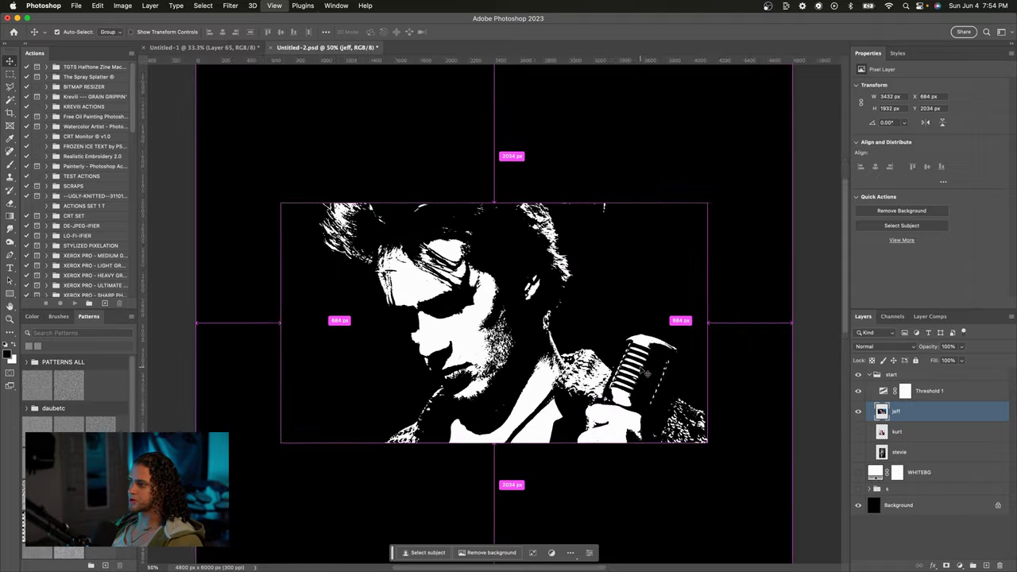
{"action": "key", "text": "super+minus"}
{"action": "key", "text": "super+minus"}
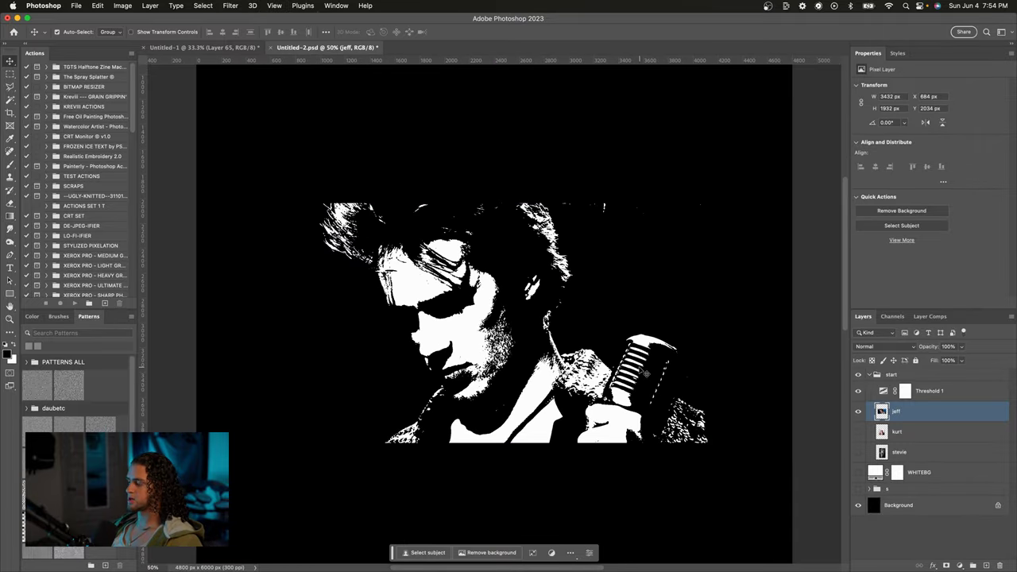
{"action": "key", "text": "super+minus"}
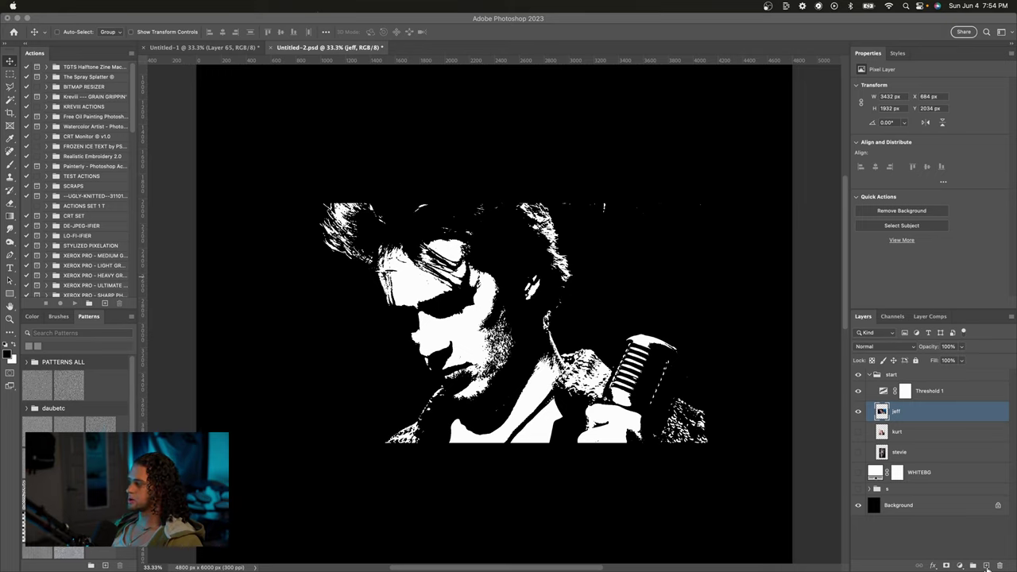
- Create Layer 3 above the man's photo and fill it with 50% Gray
{"action": "left_click", "coordinate": [985, 566]}
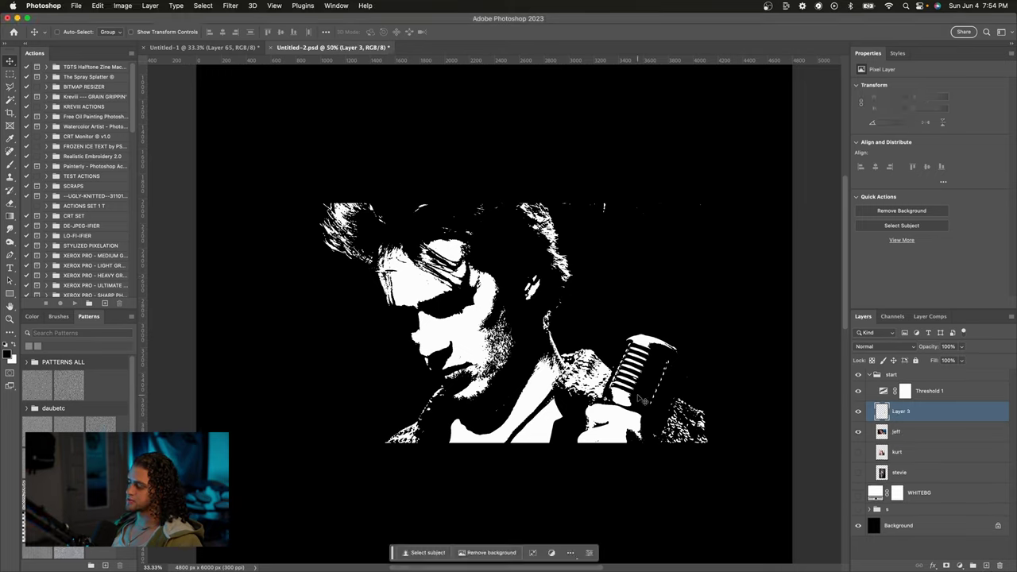
{"action": "key", "text": "shift+BackSpace"}
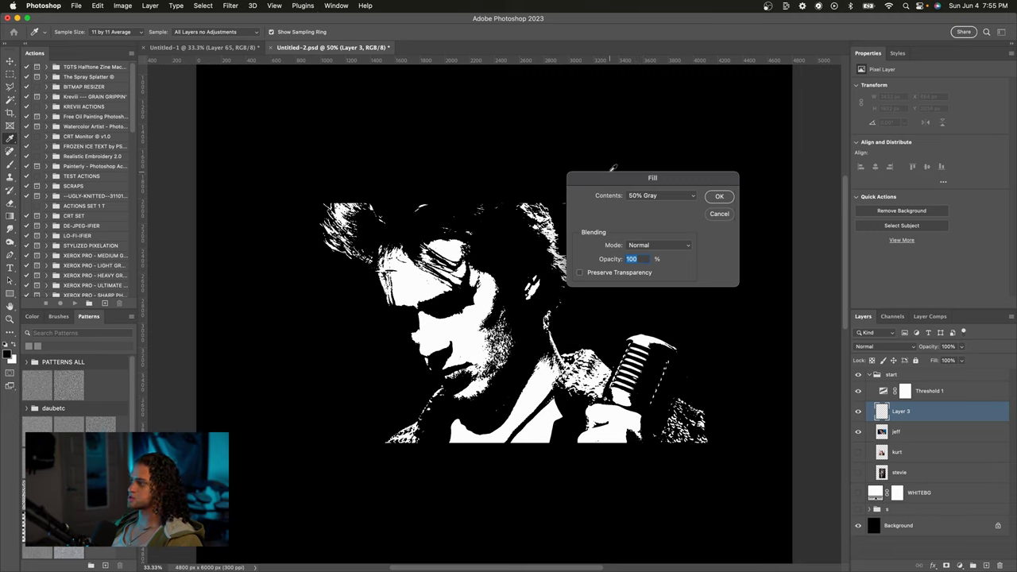
{"action": "left_click_drag", "start_coordinate": [624, 171], "coordinate": [659, 170]}
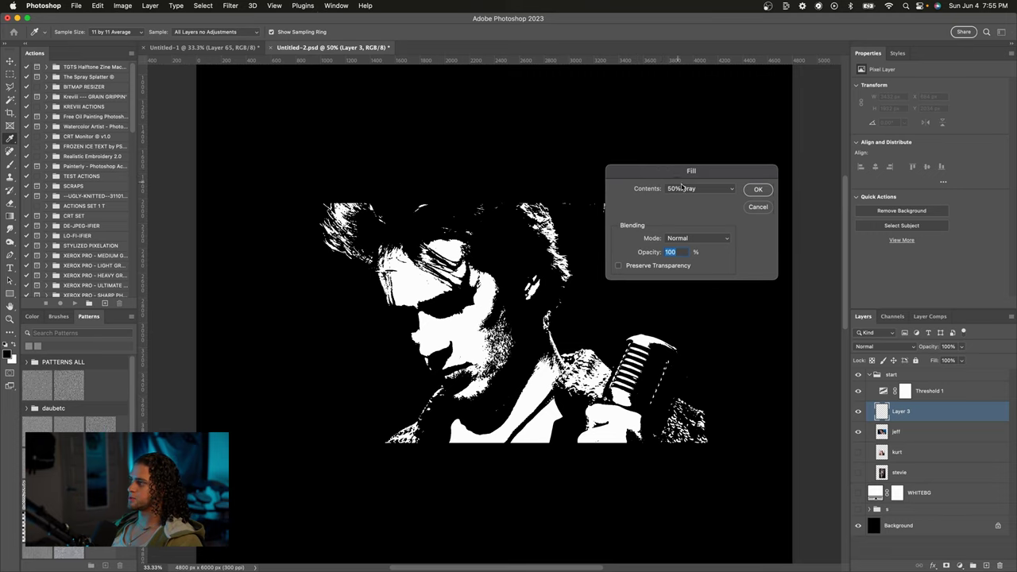
{"action": "left_click", "coordinate": [682, 188]}
{"action": "left_click", "coordinate": [683, 189]}
{"action": "left_click", "coordinate": [758, 190]}
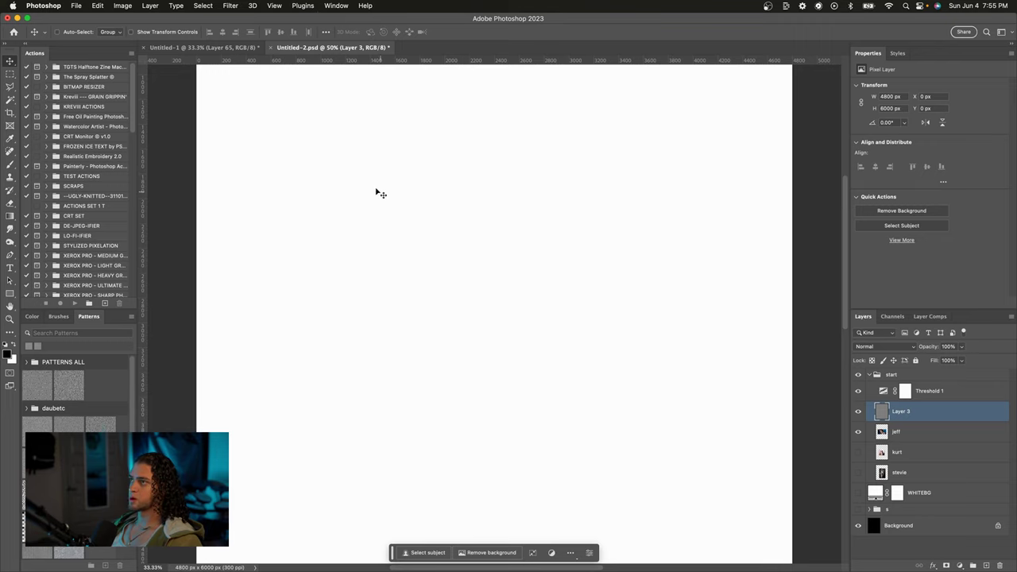
- Apply Camera Raw monochrome grain to Layer 3: Grain 100, Size 48, Roughness 92
{"action": "left_click", "coordinate": [231, 6]}
{"action": "left_click", "coordinate": [255, 79]}
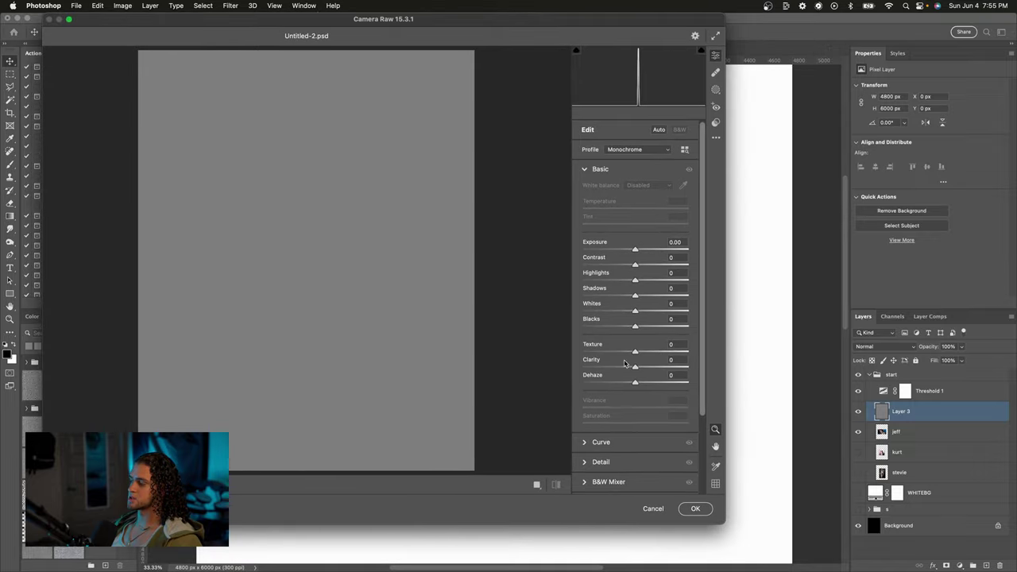
{"action": "scroll", "coordinate": [619, 442], "scroll_direction": "down", "scroll_amount": 3}
{"action": "left_click", "coordinate": [589, 467]}
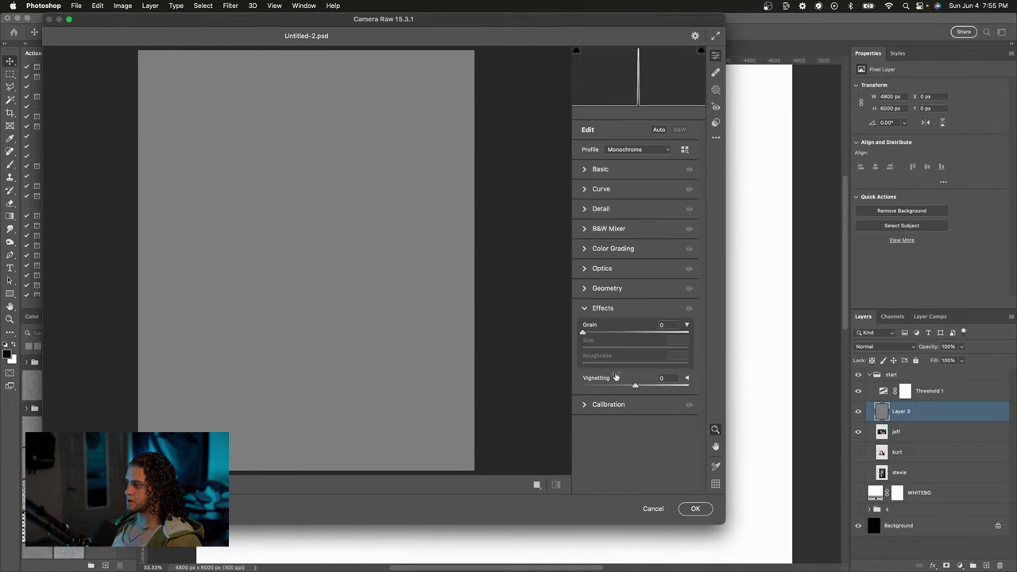
{"action": "left_click_drag", "start_coordinate": [587, 333], "coordinate": [701, 334]}
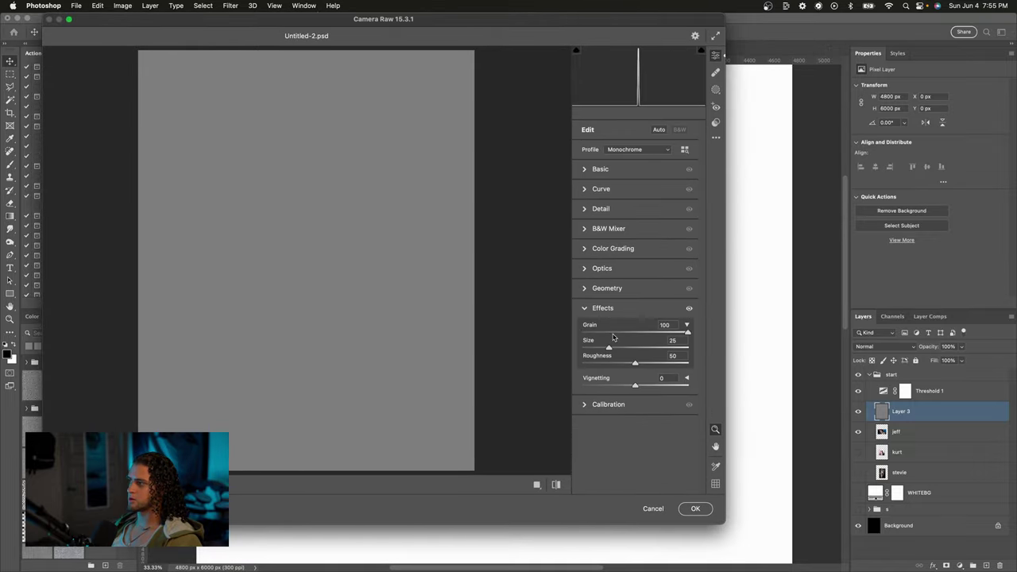
{"action": "left_click_drag", "start_coordinate": [609, 349], "coordinate": [605, 349]}
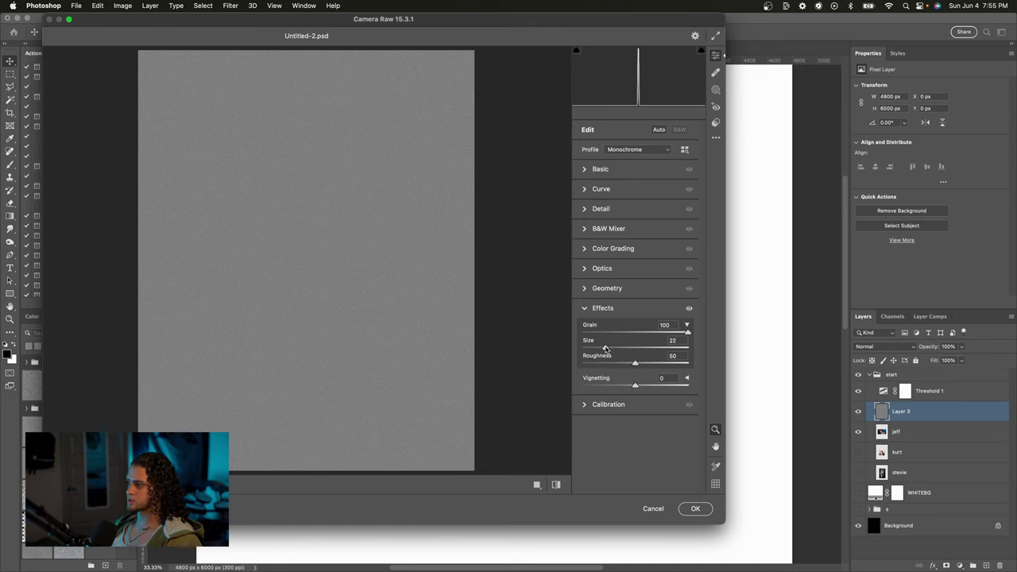
{"action": "left_click_drag", "start_coordinate": [662, 365], "coordinate": [633, 349]}
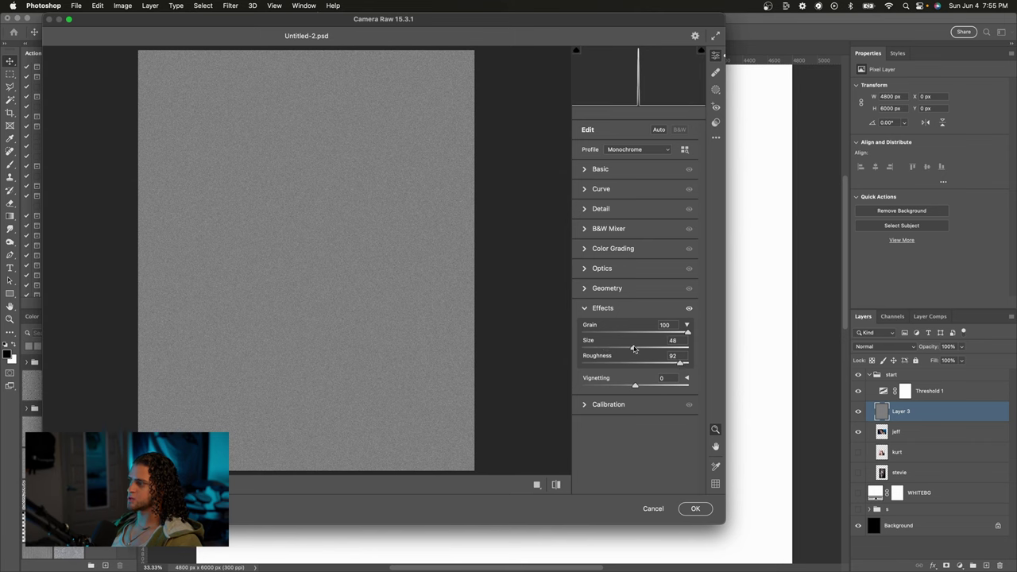
{"action": "left_click", "coordinate": [694, 509]}
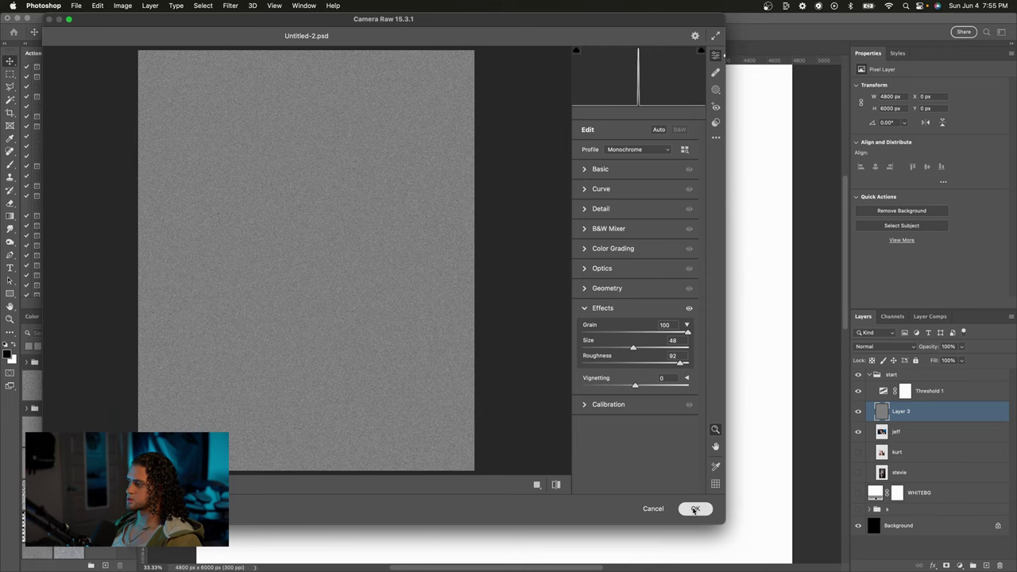
- Set Layer 3 to Overlay, test extra grain duplicates, then undo back to a single layer
{"action": "left_click", "coordinate": [877, 349]}
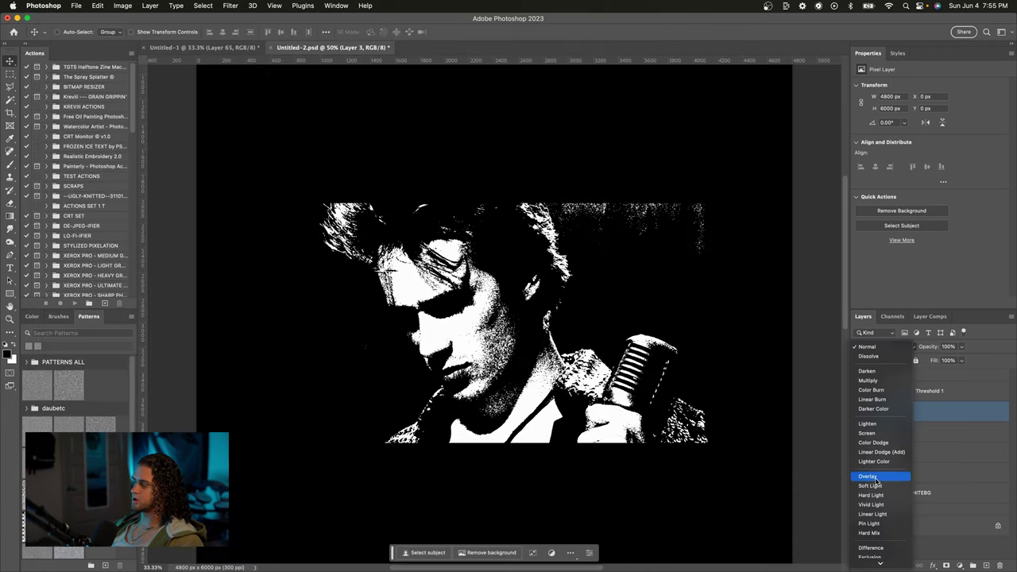
{"action": "left_click", "coordinate": [877, 479]}
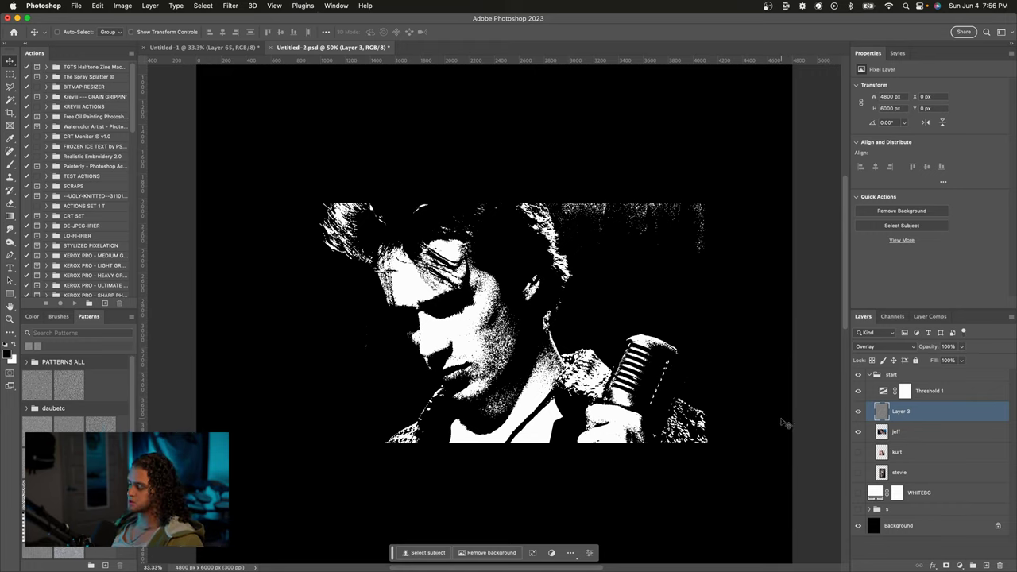
{"action": "key", "text": "super+j"}
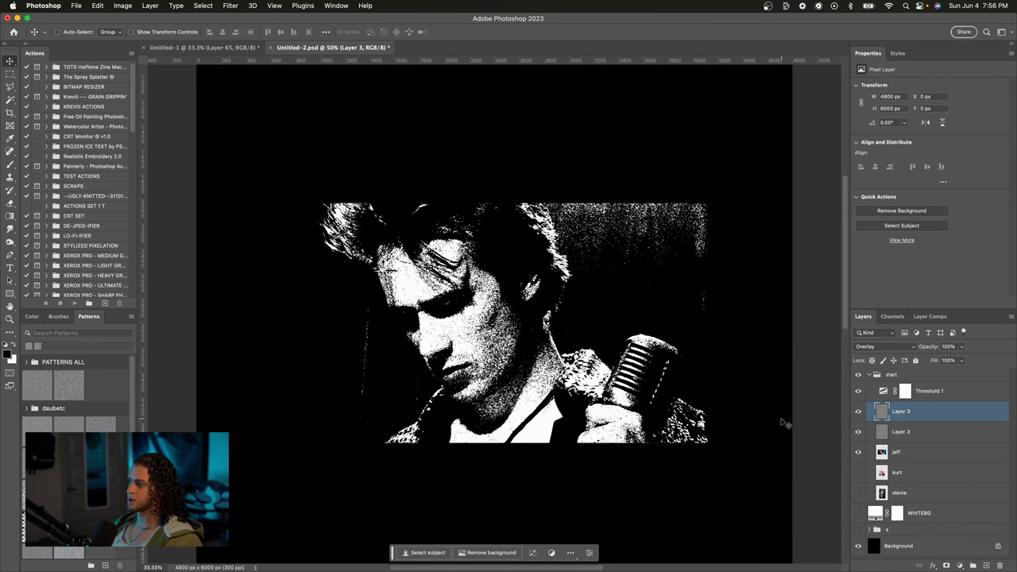
{"action": "key", "text": "super+j"}
{"action": "key", "text": "super+j"}
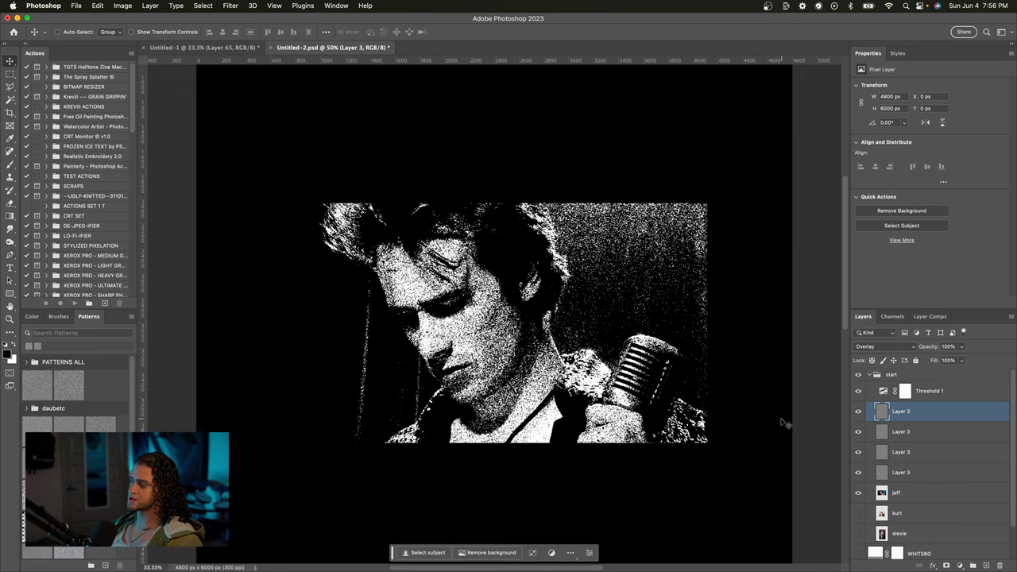
{"action": "key", "text": "super+z"}
{"action": "key", "text": "super+z"}
{"action": "key", "text": "super+z"}
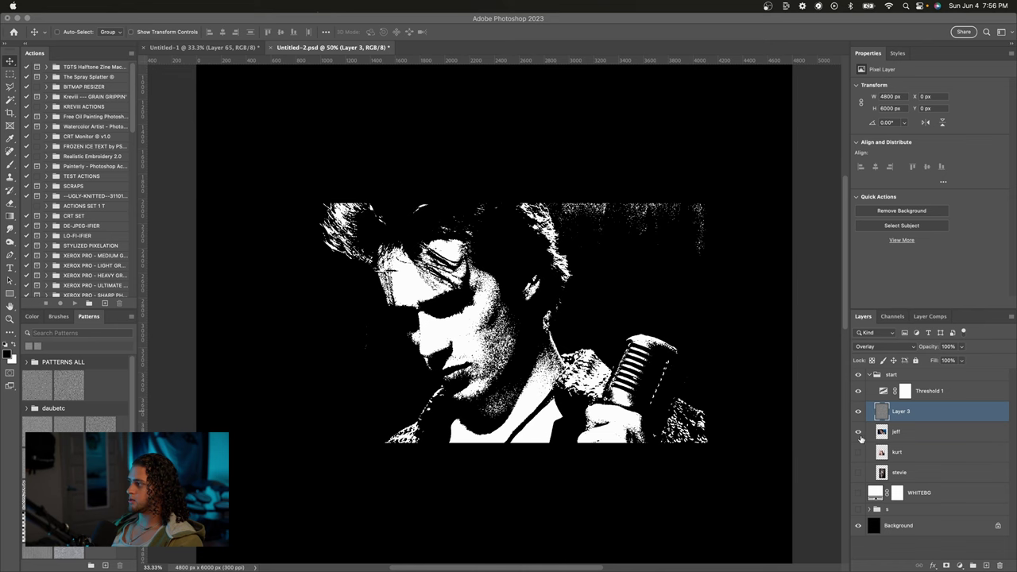
- Show the kurt sunglasses portrait, hide jeff, and move kurt above jeff in the layer stack
{"action": "left_click", "coordinate": [858, 451]}
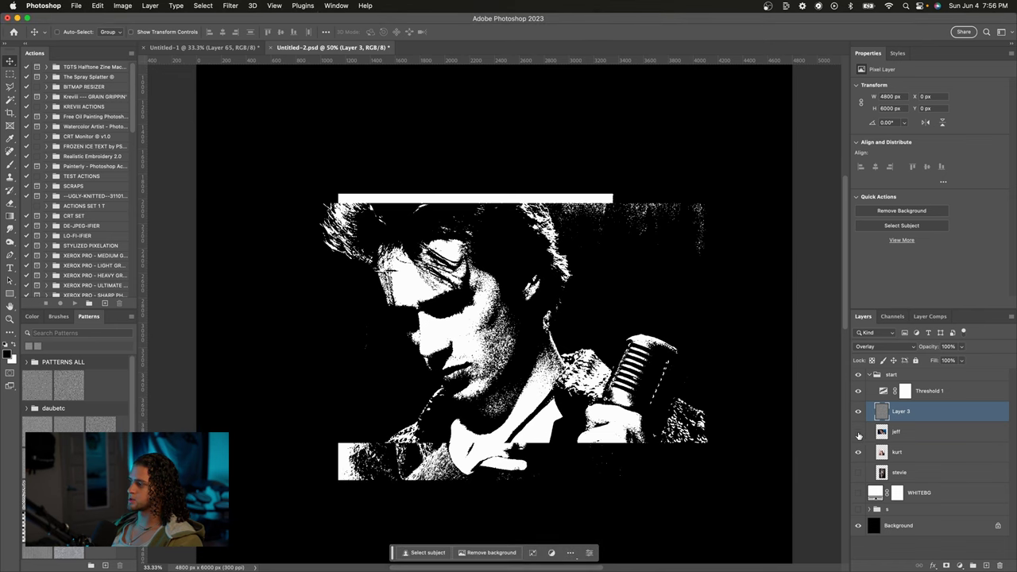
{"action": "left_click", "coordinate": [858, 433]}
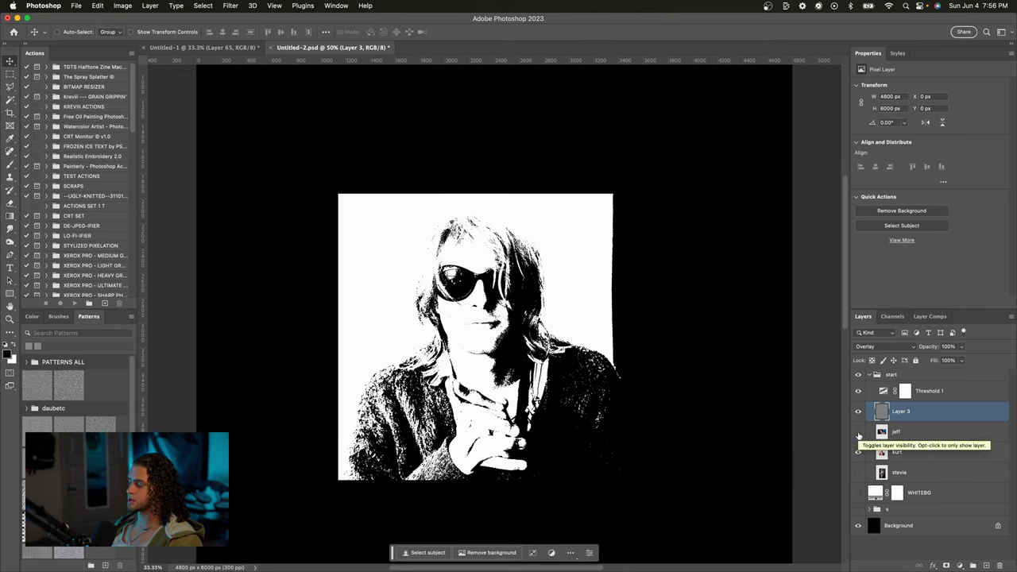
{"action": "left_click_drag", "start_coordinate": [897, 454], "coordinate": [898, 429]}
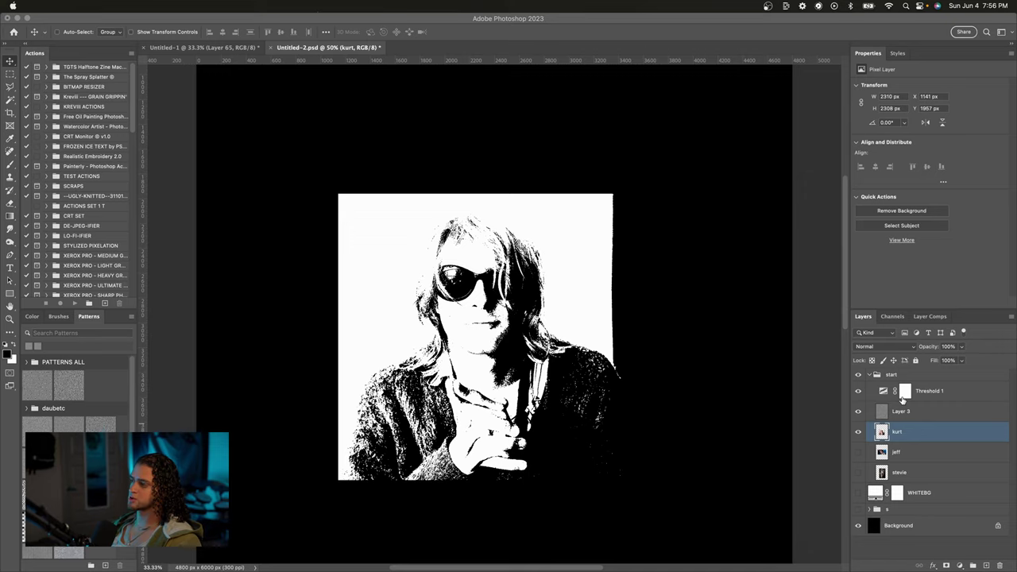
- Bring up the Shadows/Highlights adjustment for the sunglasses portrait
{"action": "left_click", "coordinate": [936, 438]}
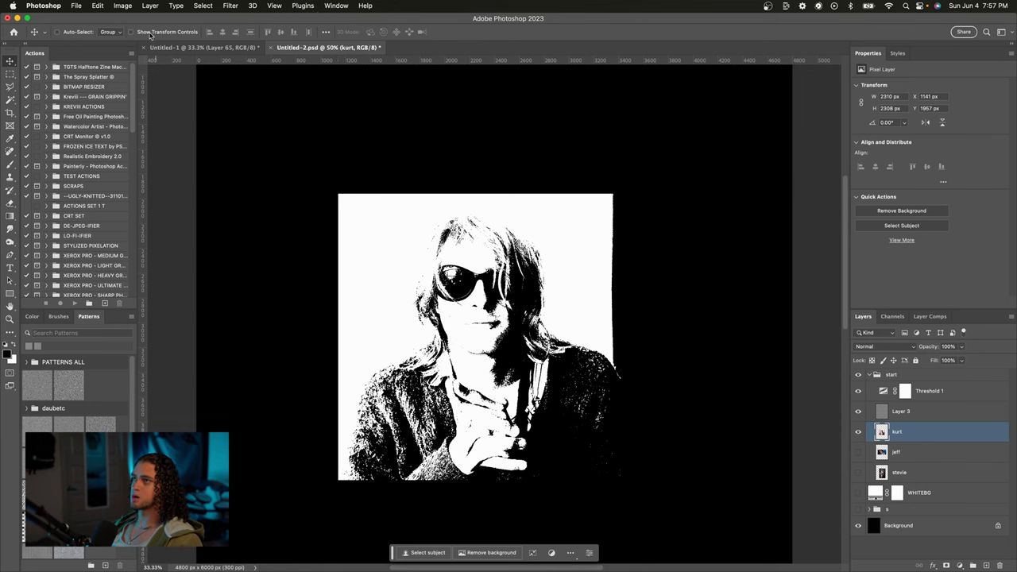
{"action": "left_click", "coordinate": [123, 6]}
{"action": "mouse_move", "coordinate": [139, 33]}
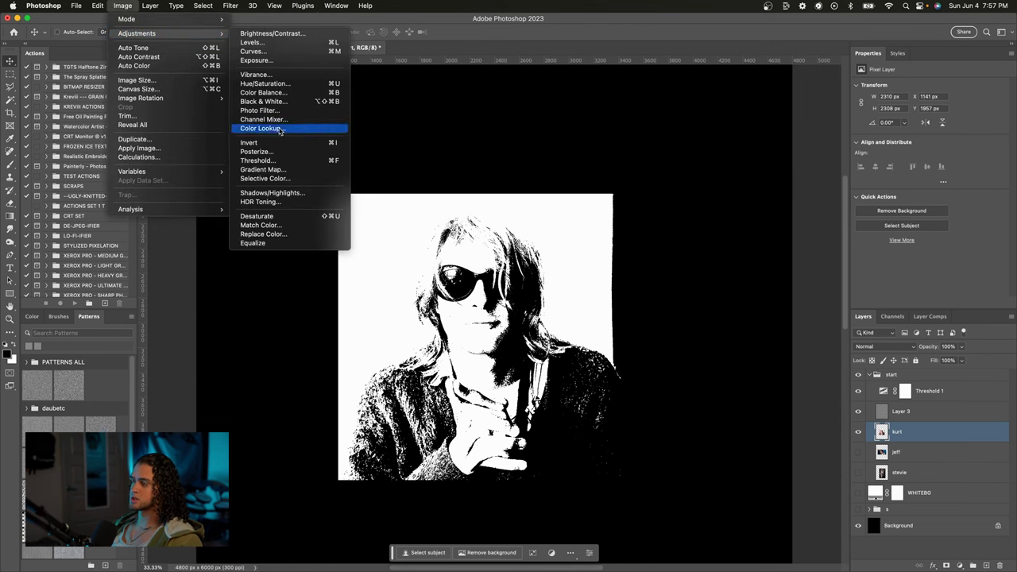
{"action": "left_click", "coordinate": [274, 192]}
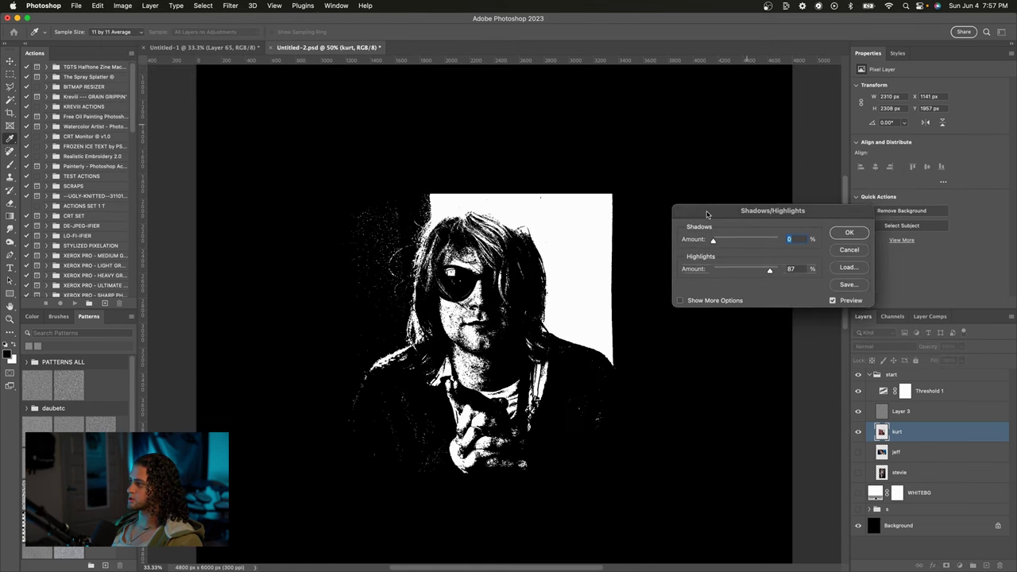
{"action": "left_click_drag", "start_coordinate": [707, 213], "coordinate": [701, 194]}
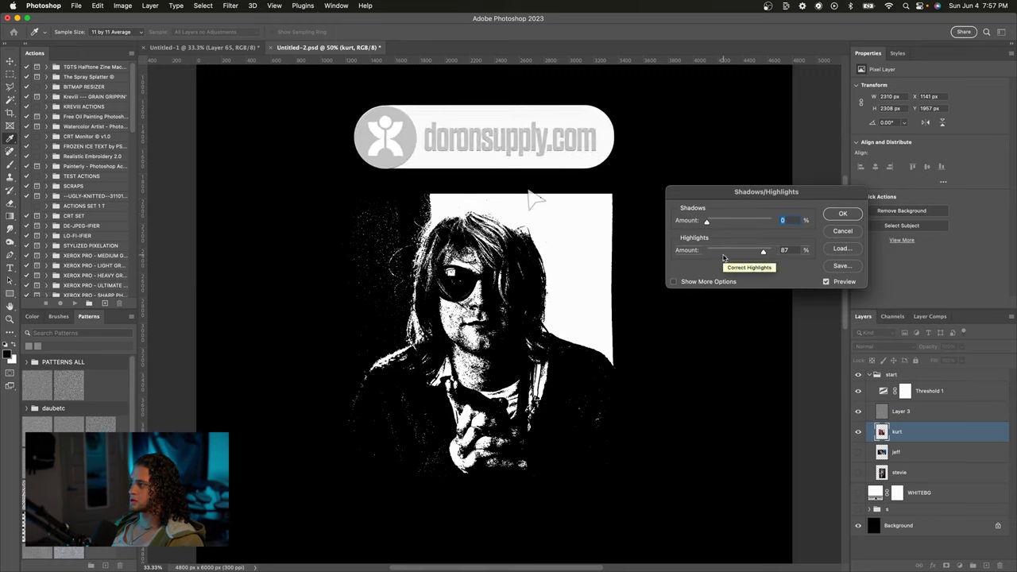
{"action": "left_click_drag", "start_coordinate": [717, 193], "coordinate": [717, 166]}
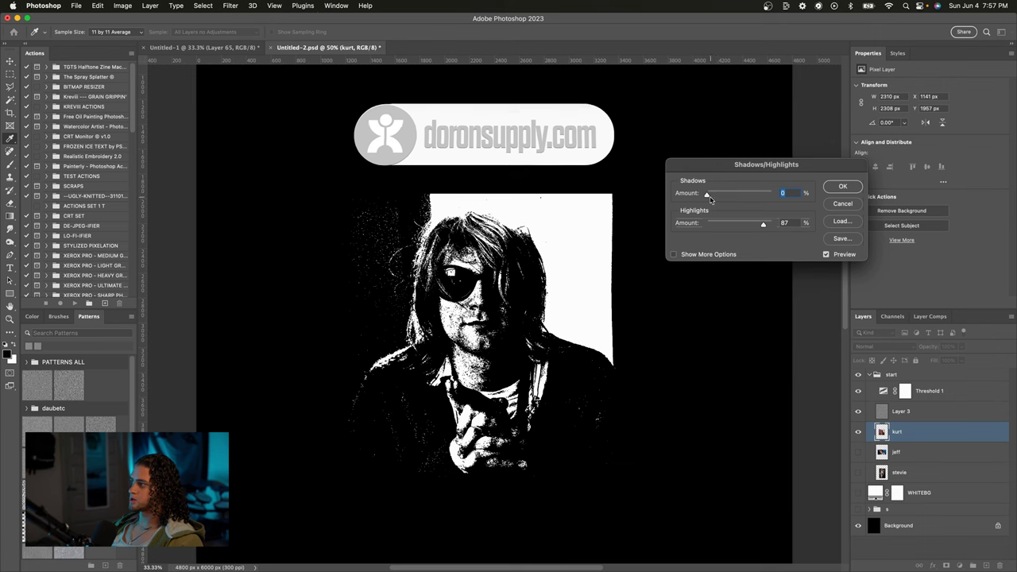
- Set Shadows to 83% and Highlights to 87%, and apply the adjustment
{"action": "left_click_drag", "start_coordinate": [762, 246], "coordinate": [721, 247]}
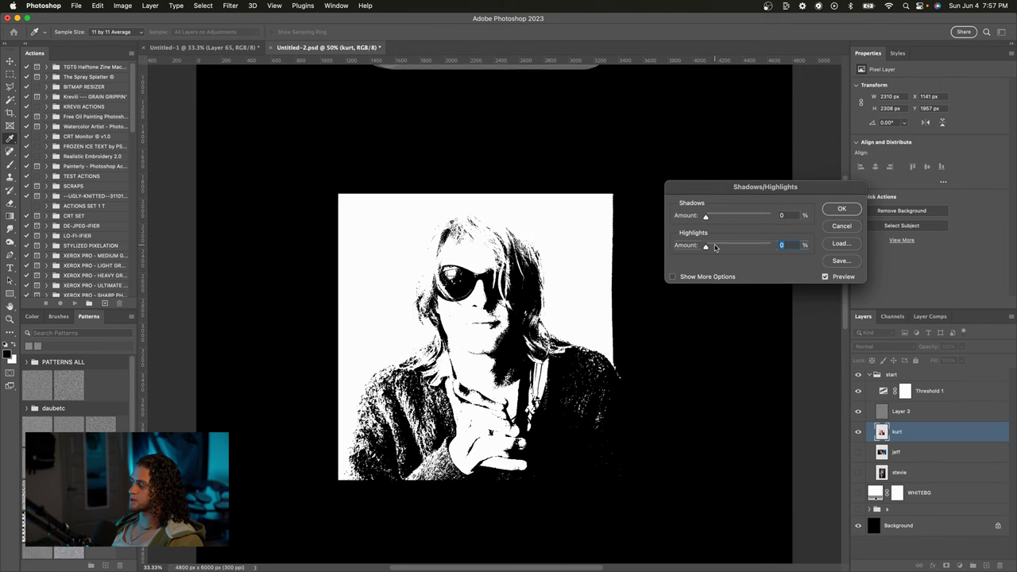
{"action": "left_click_drag", "start_coordinate": [714, 247], "coordinate": [764, 248]}
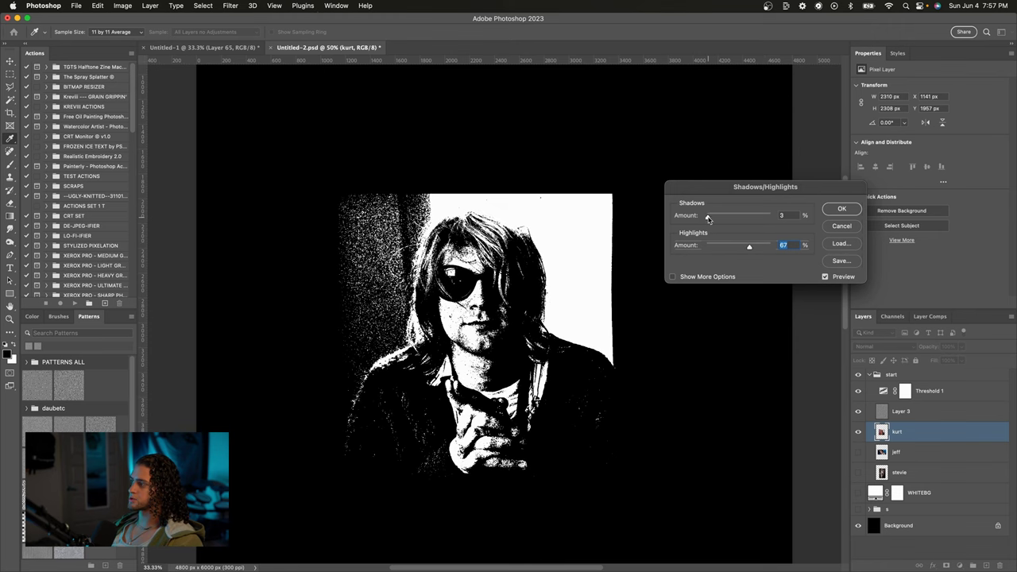
{"action": "left_click_drag", "start_coordinate": [708, 217], "coordinate": [778, 212]}
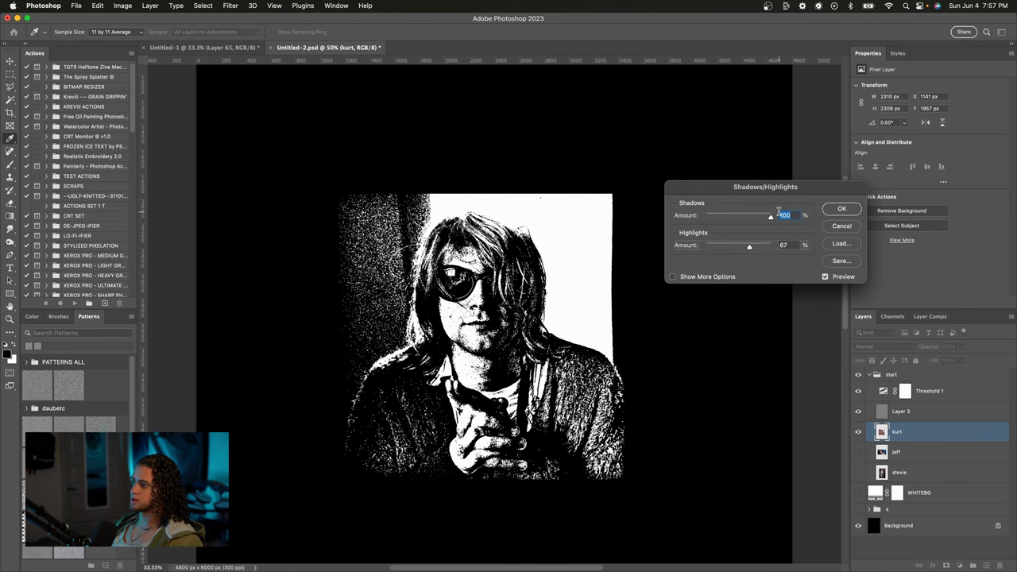
{"action": "mouse_move", "coordinate": [761, 190]}
{"action": "left_mouse_down"}
{"action": "mouse_move", "coordinate": [760, 228]}
{"action": "mouse_move", "coordinate": [751, 203]}
{"action": "left_mouse_up"}
{"action": "left_click", "coordinate": [770, 280]}
{"action": "left_click", "coordinate": [761, 232]}
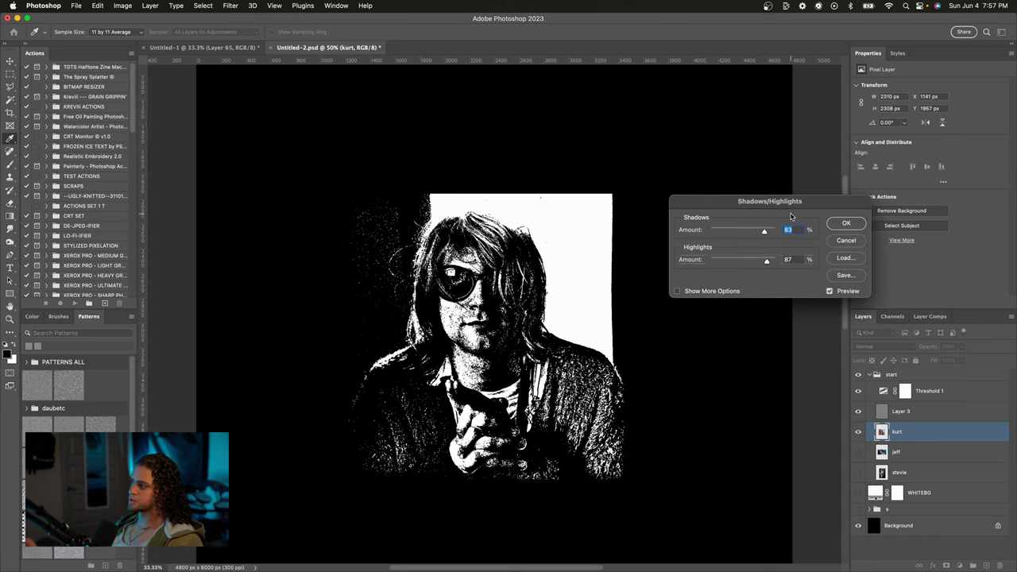
{"action": "left_click_drag", "start_coordinate": [785, 203], "coordinate": [738, 218]}
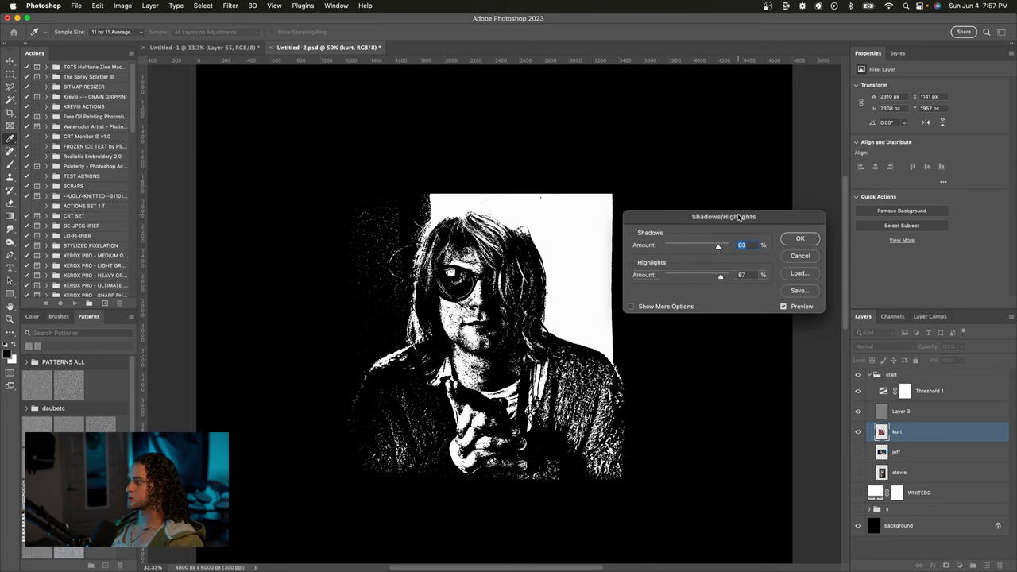
{"action": "left_click", "coordinate": [799, 238]}
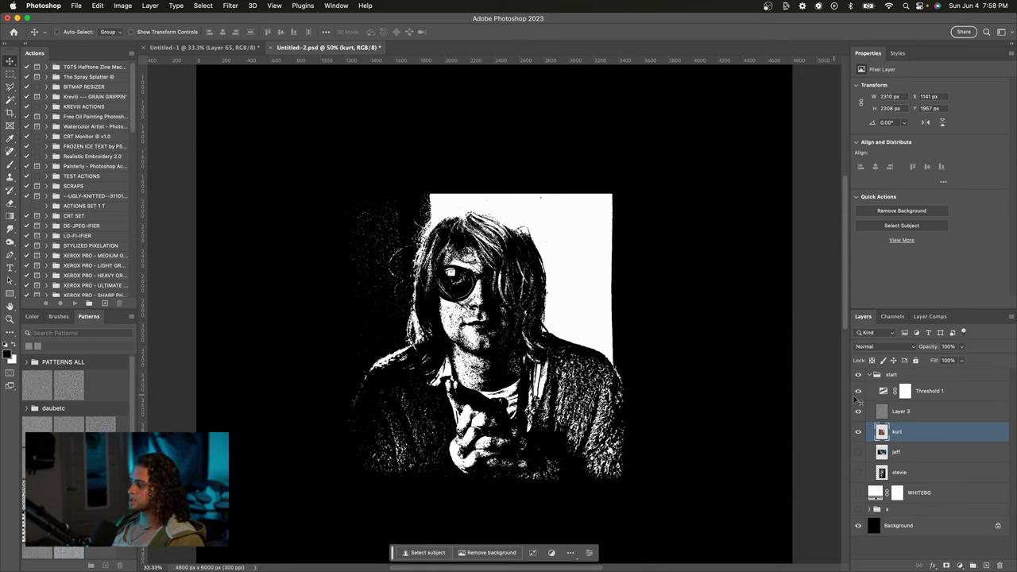
- Duplicate the grain Layer 3 and hide the lower copy
{"action": "left_click", "coordinate": [898, 411]}
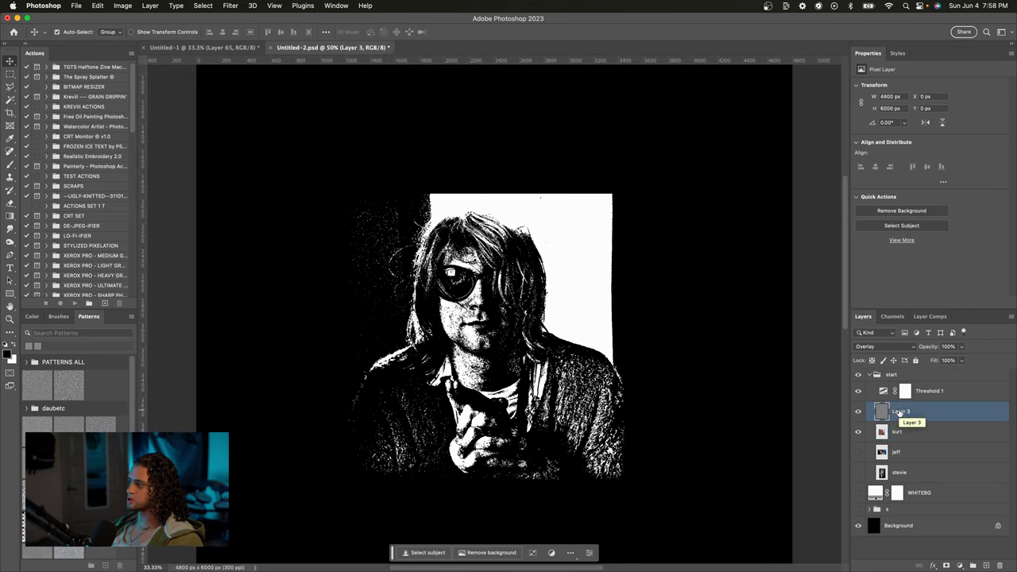
{"action": "key", "text": "super+j"}
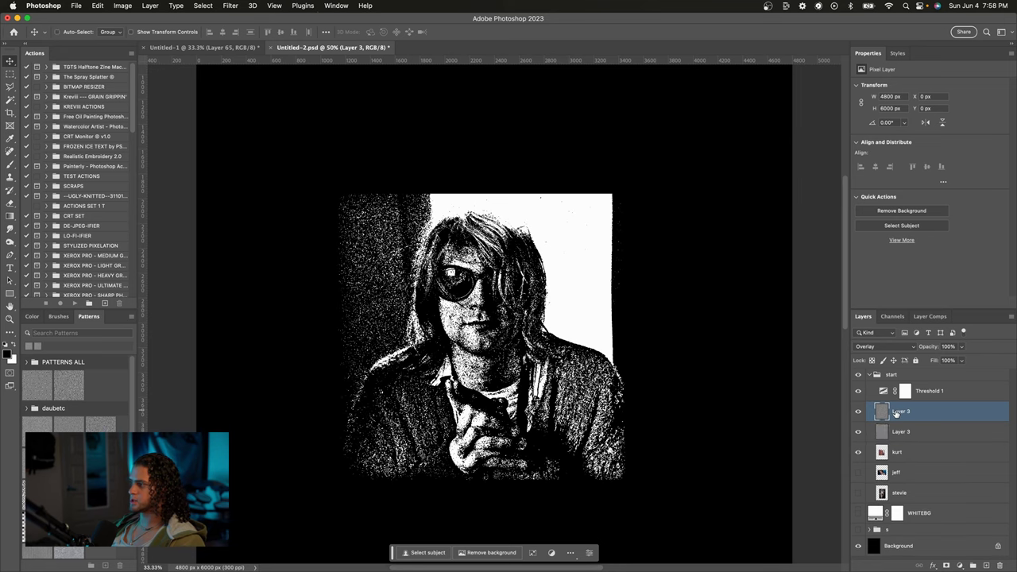
{"action": "left_click", "coordinate": [858, 432]}
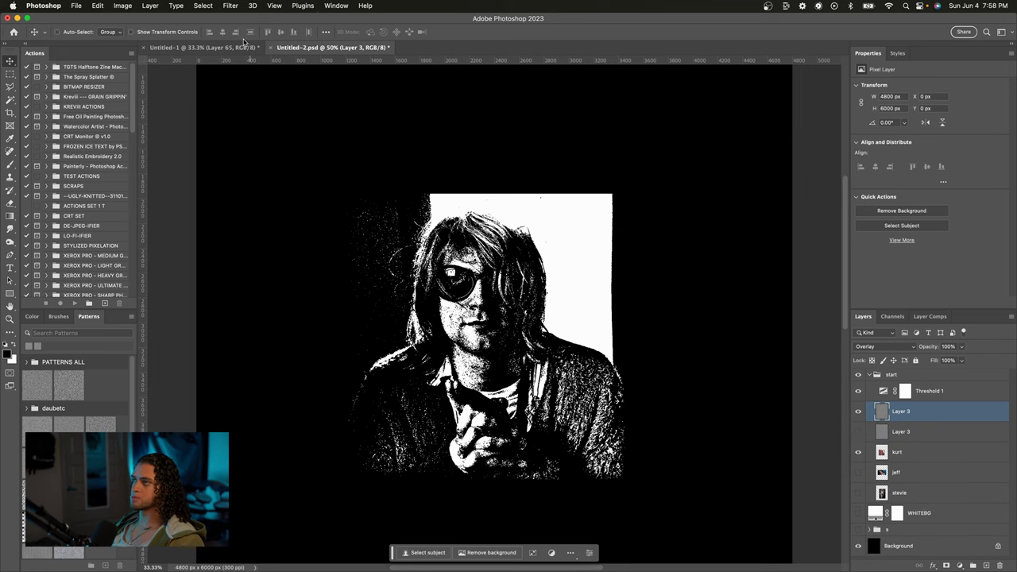
- Blur the grain copy with a 5.2 px Gaussian Blur, then duplicate it twice more
{"action": "left_click", "coordinate": [231, 6]}
{"action": "mouse_move", "coordinate": [263, 130]}
{"action": "left_click", "coordinate": [403, 172]}
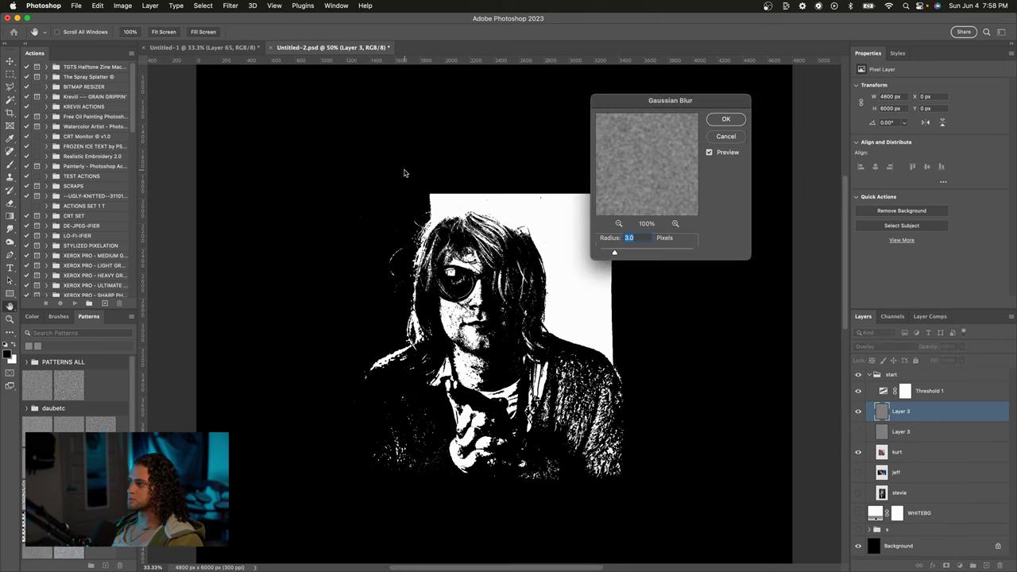
{"action": "left_click_drag", "start_coordinate": [637, 106], "coordinate": [637, 151]}
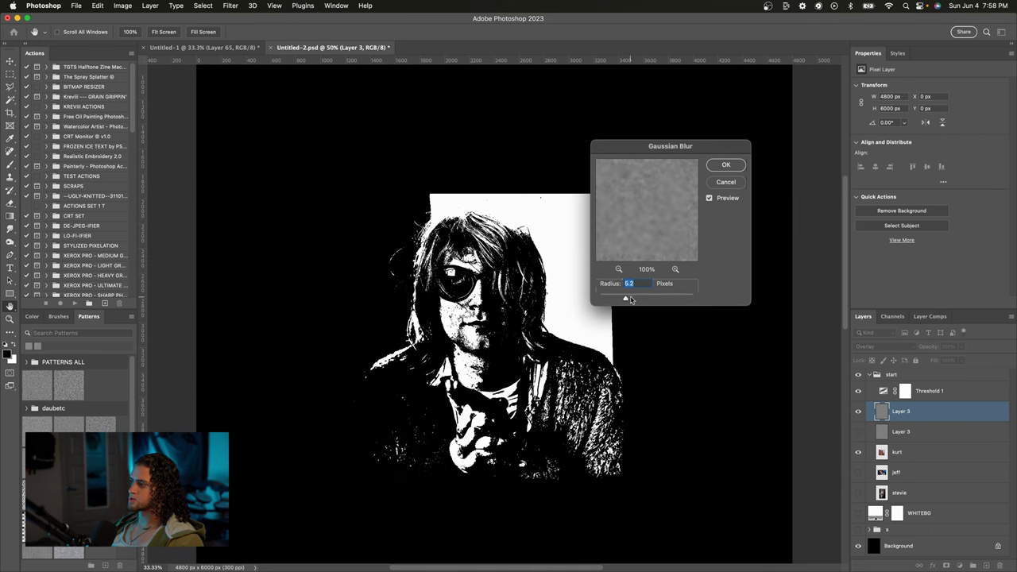
{"action": "left_click_drag", "start_coordinate": [633, 300], "coordinate": [625, 300]}
{"action": "key", "text": "Return"}
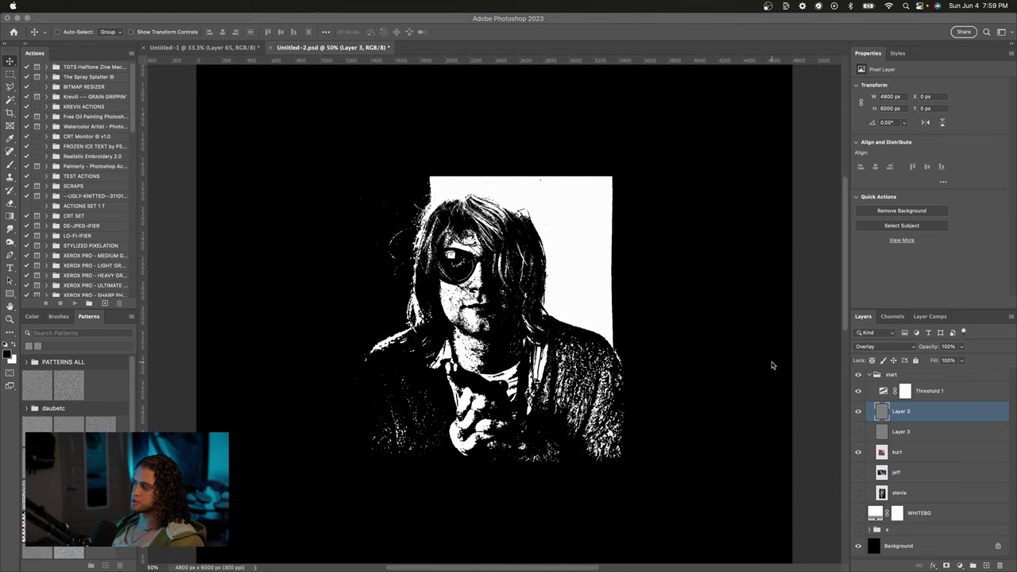
{"action": "key", "text": "super+j"}
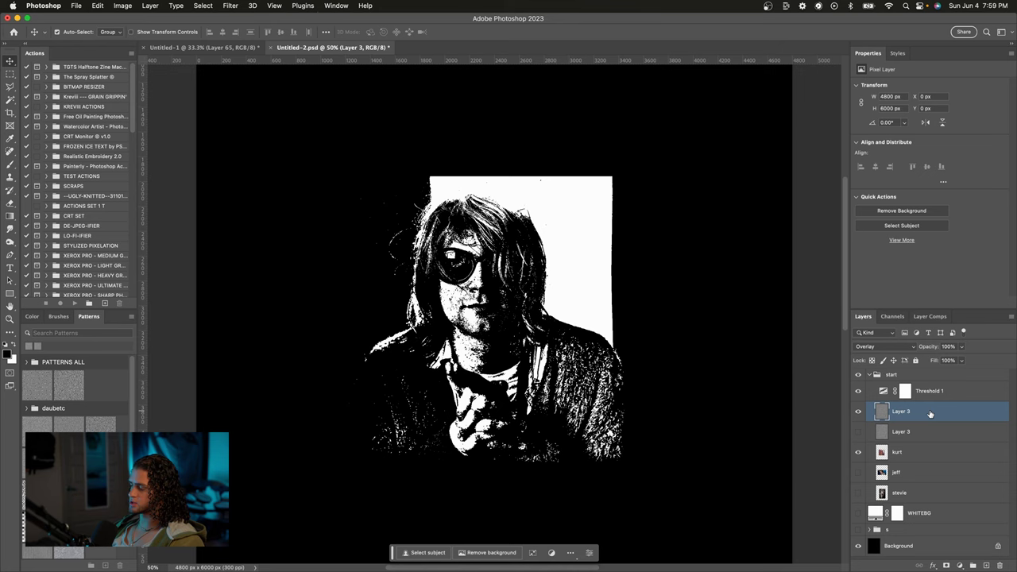
{"action": "key", "text": "super+j"}
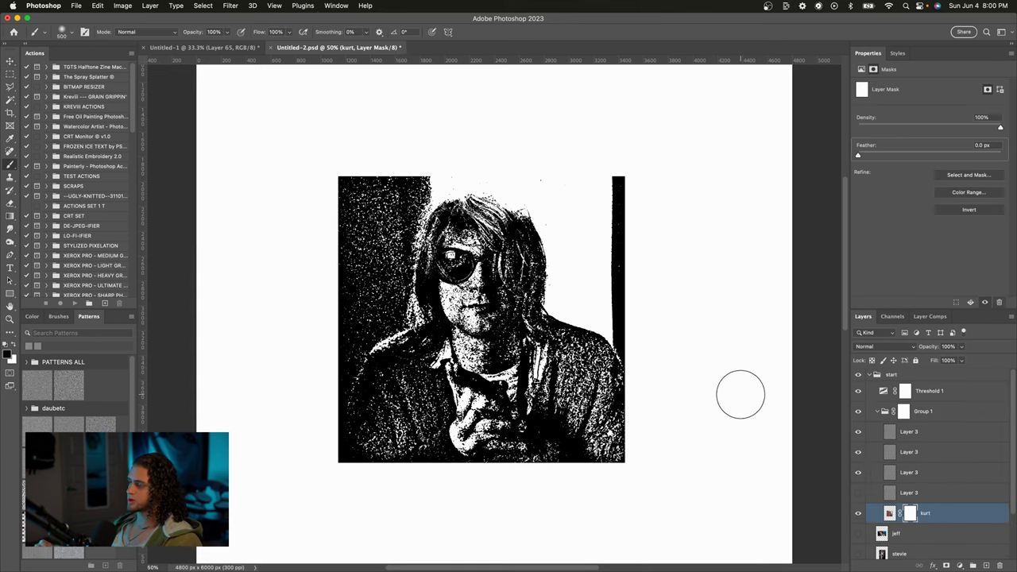
- Paint white on the kurt mask over the right bar and top-left background, refining shoulder edges at brush size 250
{"action": "left_click_drag", "start_coordinate": [638, 313], "coordinate": [630, 161]}
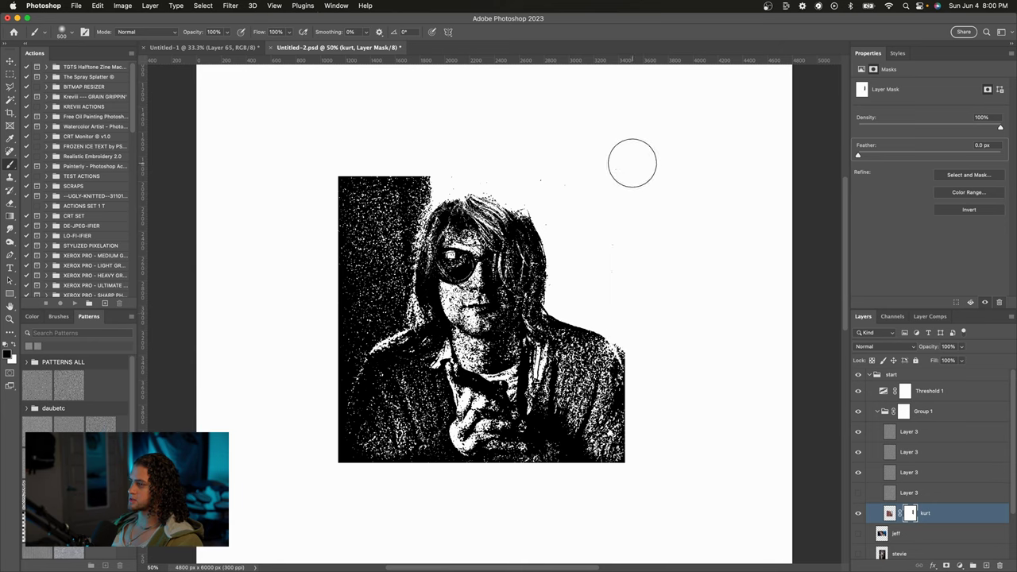
{"action": "mouse_move", "coordinate": [419, 159]}
{"action": "left_mouse_down"}
{"action": "mouse_move", "coordinate": [375, 272]}
{"action": "mouse_move", "coordinate": [410, 166]}
{"action": "mouse_move", "coordinate": [391, 212]}
{"action": "mouse_move", "coordinate": [378, 302]}
{"action": "mouse_move", "coordinate": [355, 311]}
{"action": "mouse_move", "coordinate": [314, 422]}
{"action": "mouse_move", "coordinate": [318, 241]}
{"action": "mouse_move", "coordinate": [357, 128]}
{"action": "mouse_move", "coordinate": [342, 454]}
{"action": "mouse_move", "coordinate": [327, 408]}
{"action": "mouse_move", "coordinate": [328, 470]}
{"action": "mouse_move", "coordinate": [646, 360]}
{"action": "left_mouse_up"}
{"action": "key", "text": "bracketleft"}
{"action": "key", "text": "bracketleft"}
{"action": "key", "text": "bracketleft"}
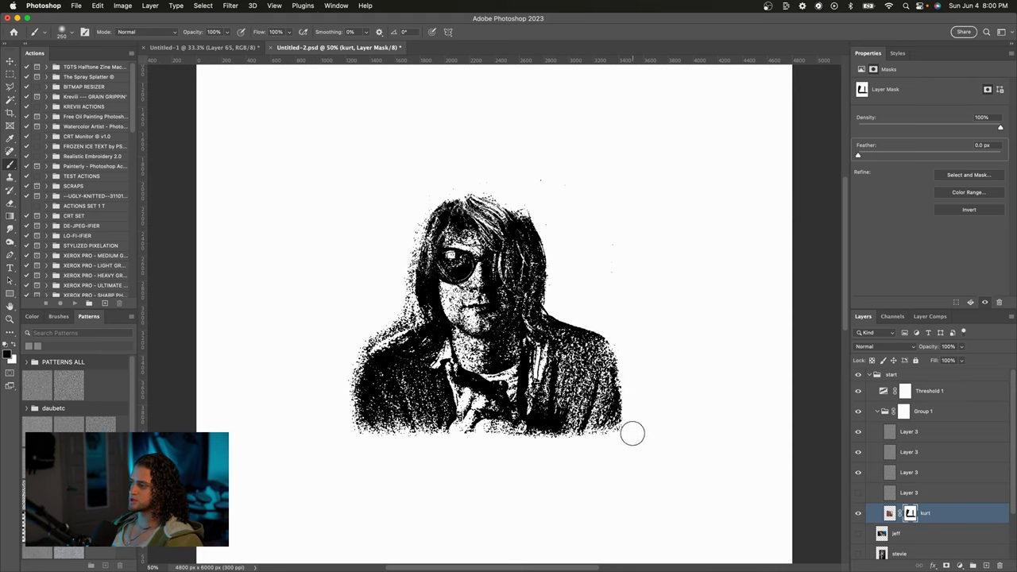
{"action": "left_click_drag", "start_coordinate": [633, 433], "coordinate": [633, 360]}
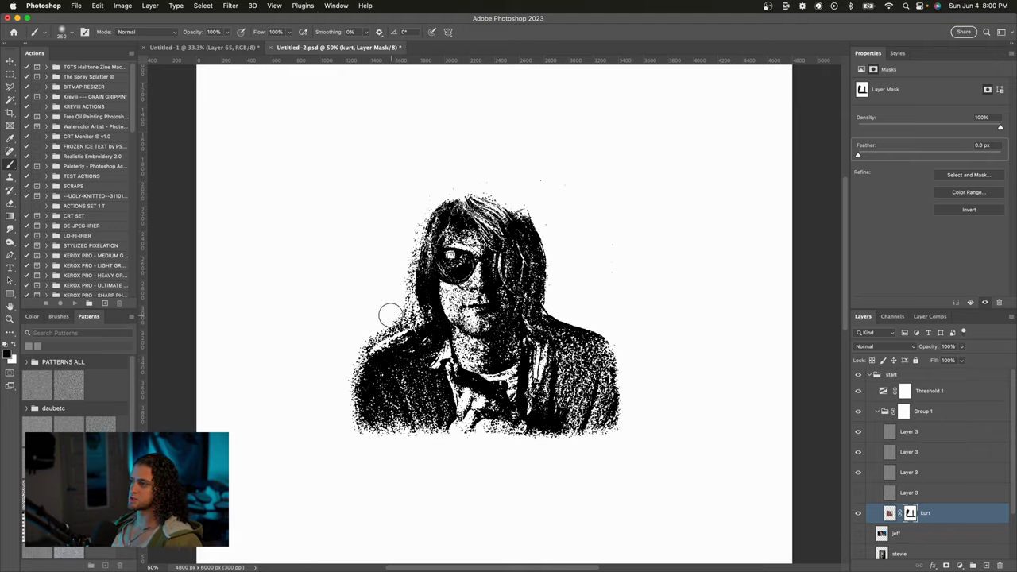